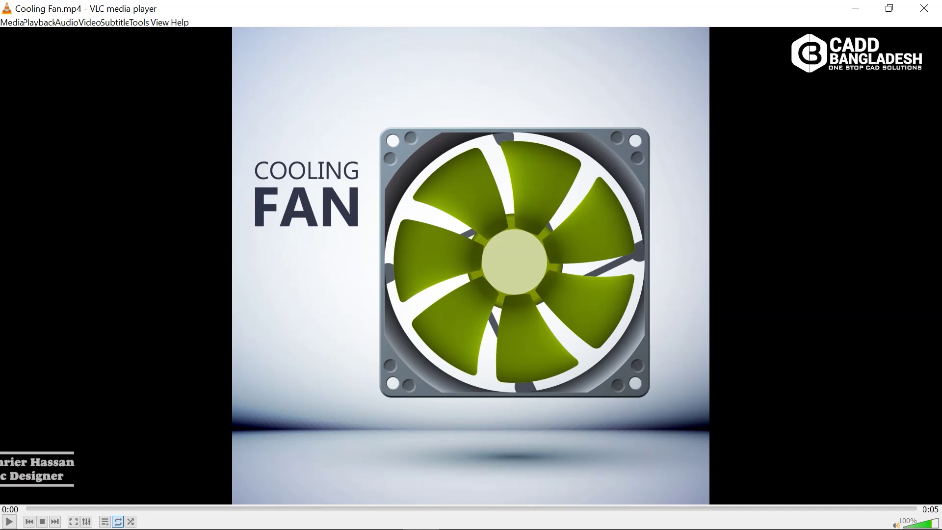
Step: Play the Cooling Fan.mp4 video to preview the finished spinning fan animation
click(8, 521)
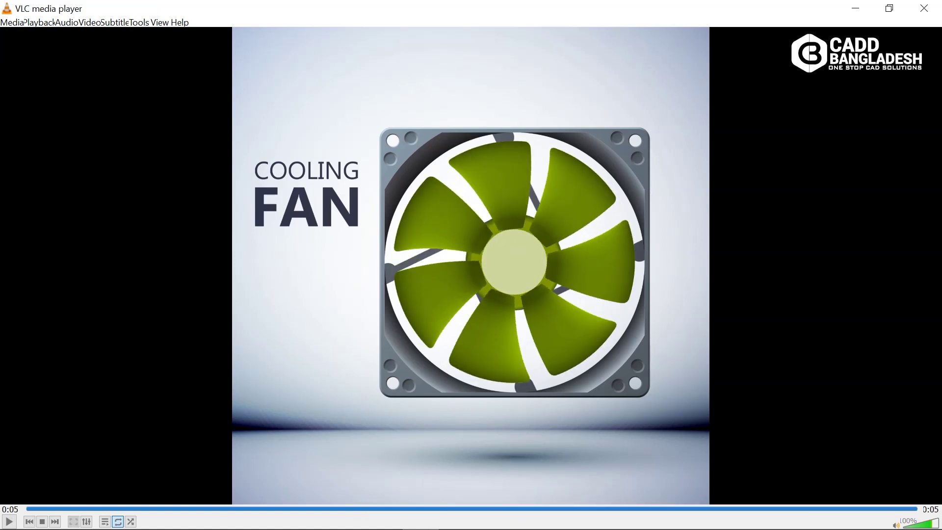
double_click(225, 361)
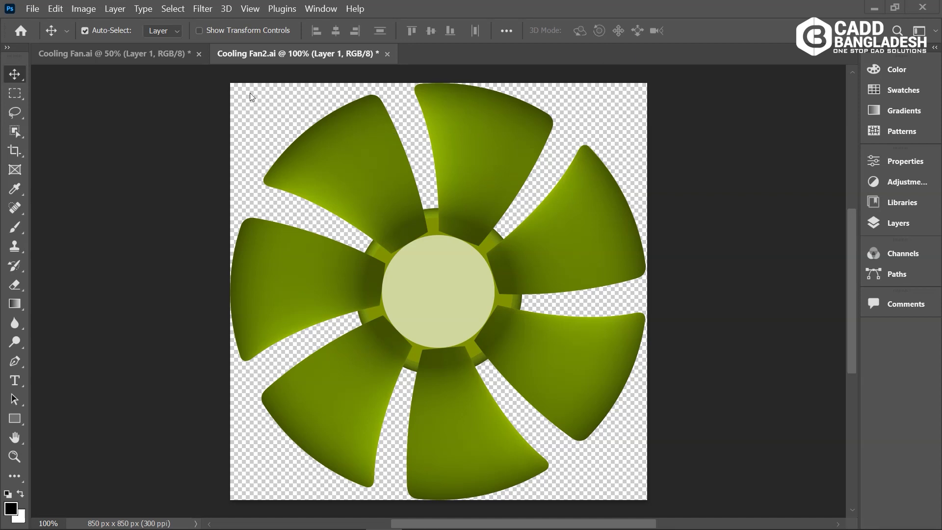
Step: Switch between the Cooling Fan.ai and Cooling Fan2.ai documents to compare the empty fan frame with the separate blades
click(148, 53)
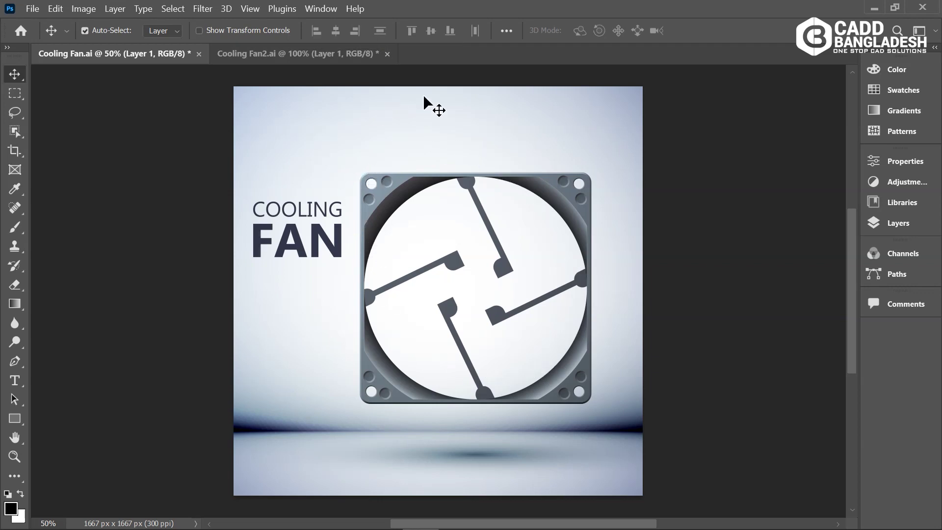
click(323, 53)
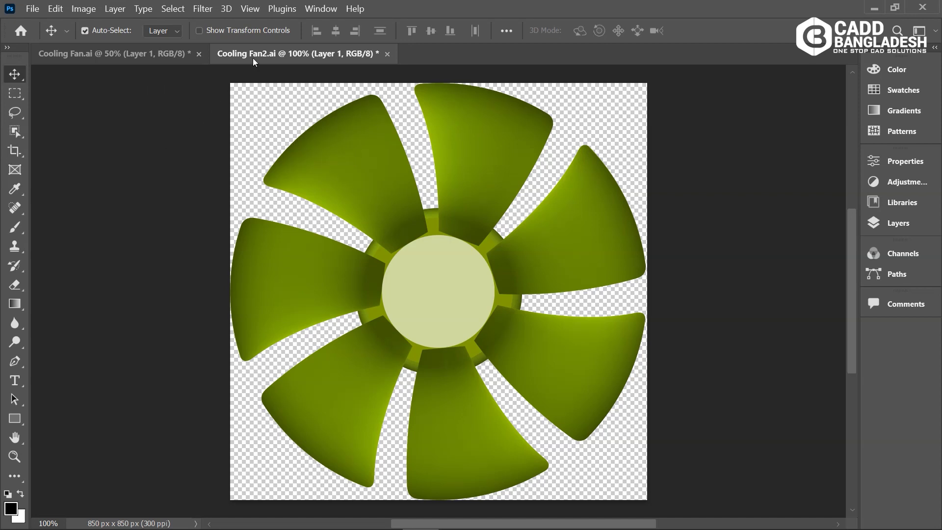
click(141, 61)
click(279, 55)
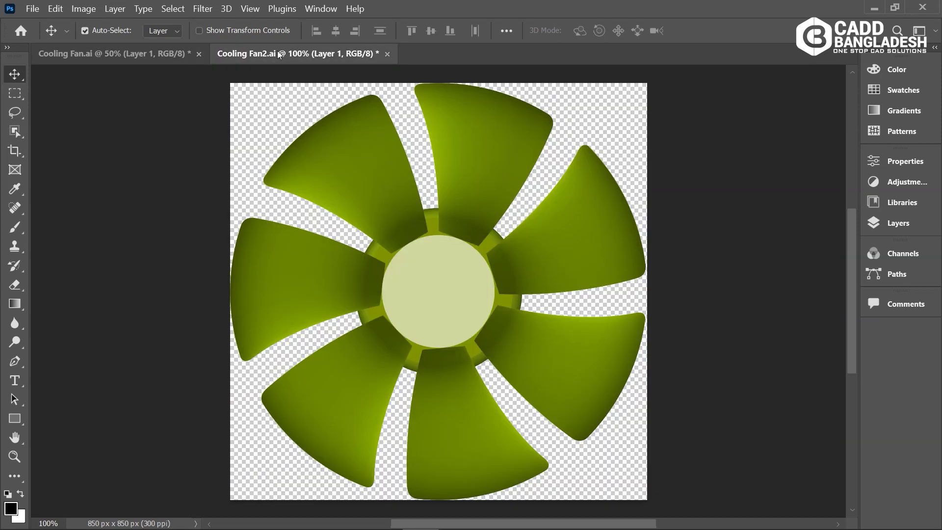
Step: Return to the Cooling Fan.ai document and display its layers
click(142, 58)
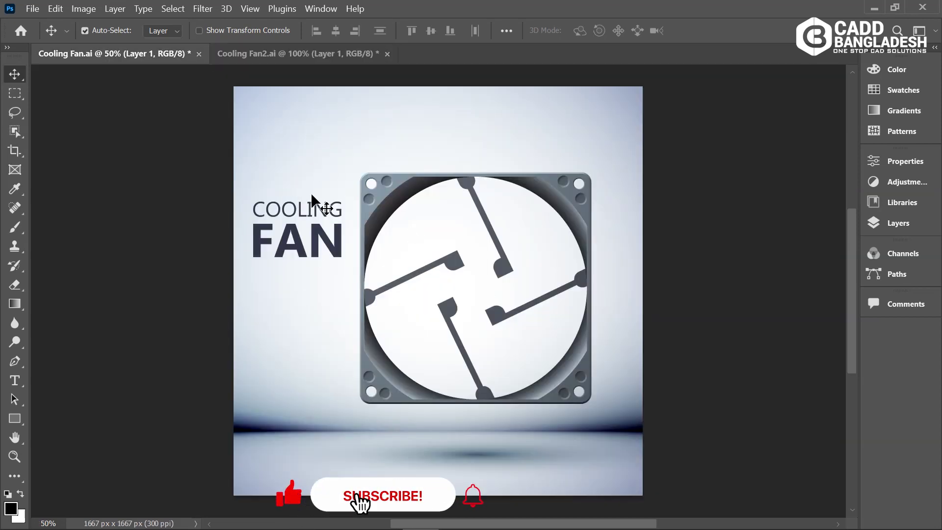
click(320, 9)
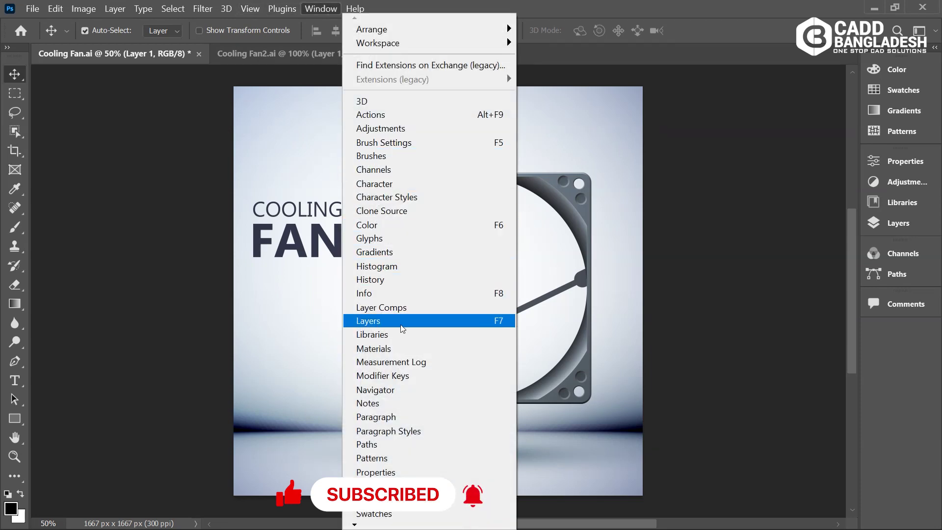
click(402, 322)
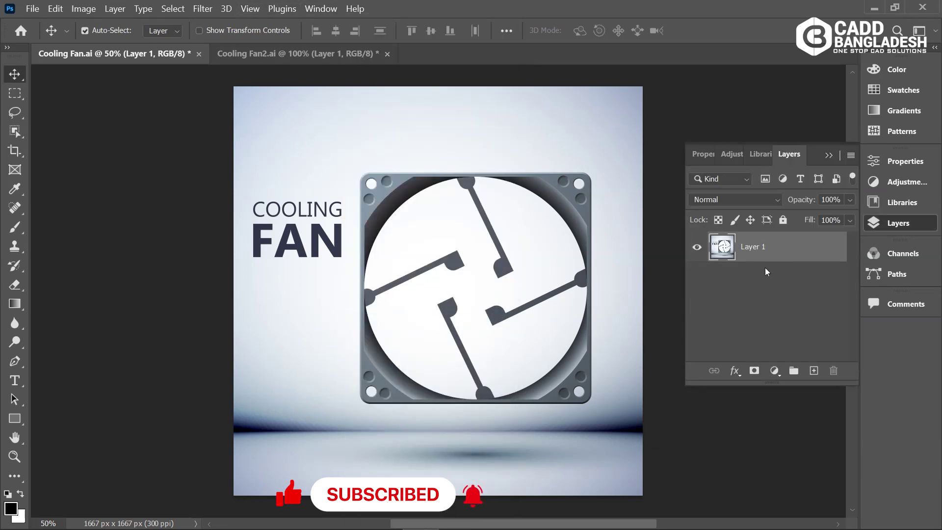
Step: Copy the green fan blades from Cooling Fan2.ai into Cooling Fan.ai, centred inside the round opening of the fan frame
click(295, 57)
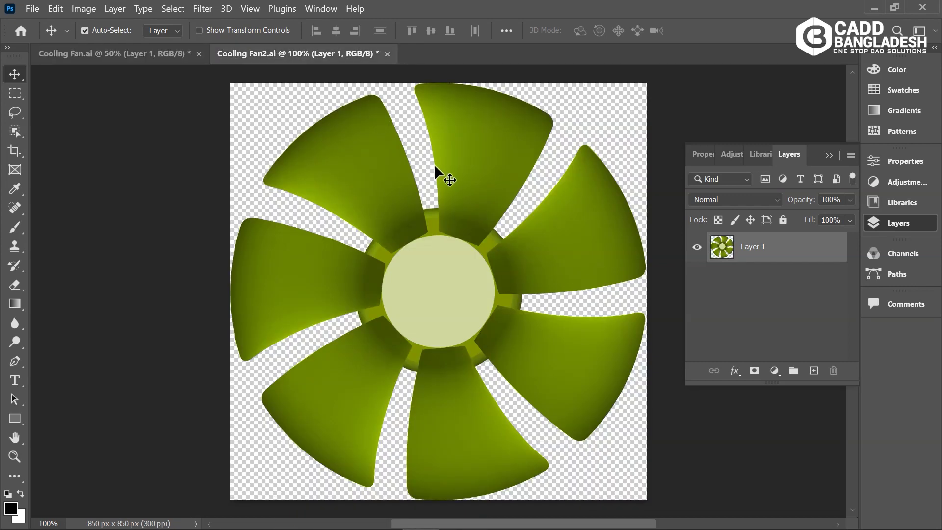
drag(467, 160, 160, 52)
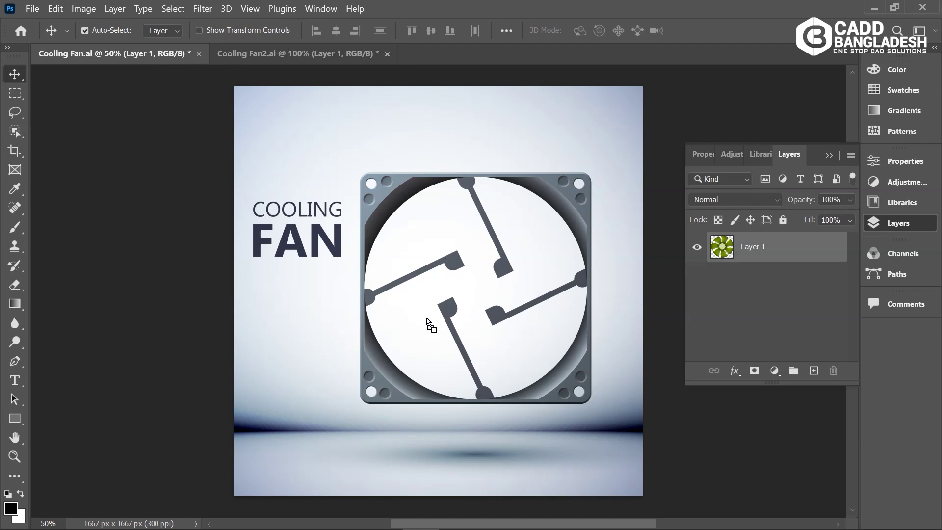
drag(479, 301, 473, 289)
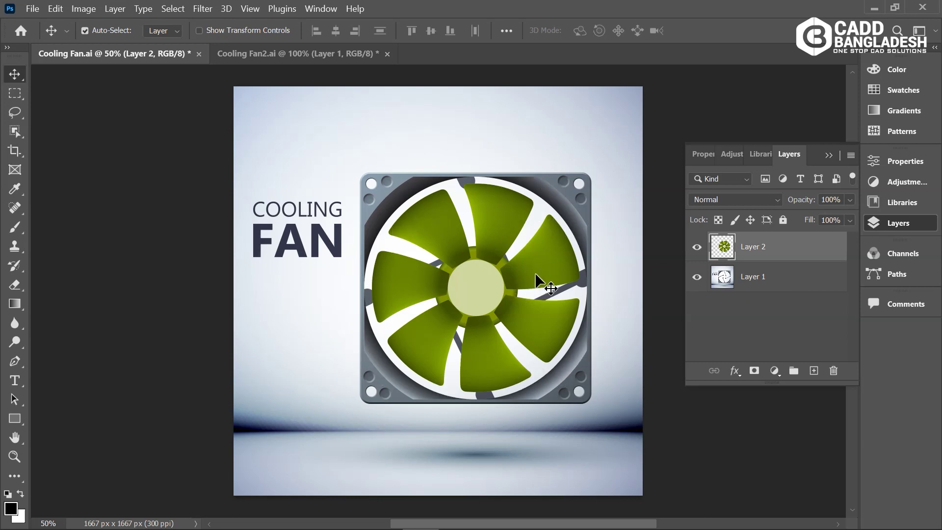
Step: Display the Timeline for the Cooling Fan.ai document
click(318, 13)
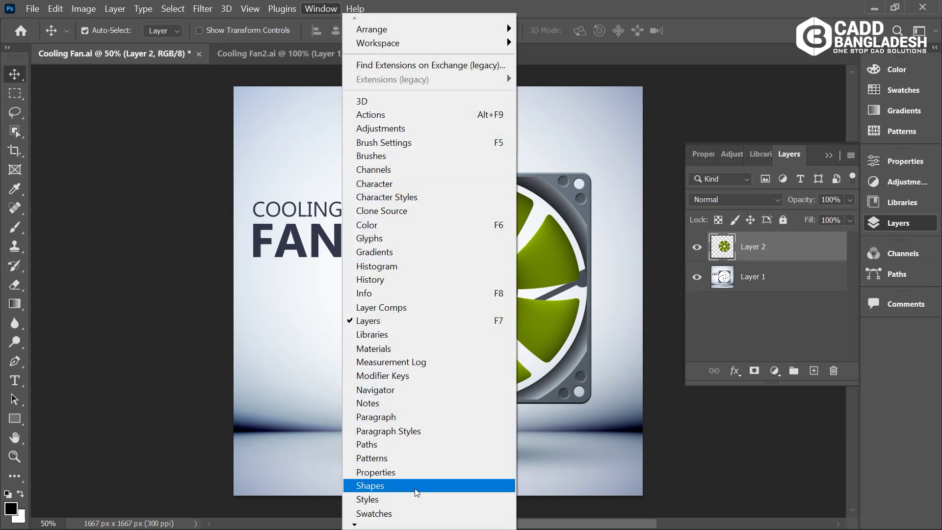
mouse_move(355, 525)
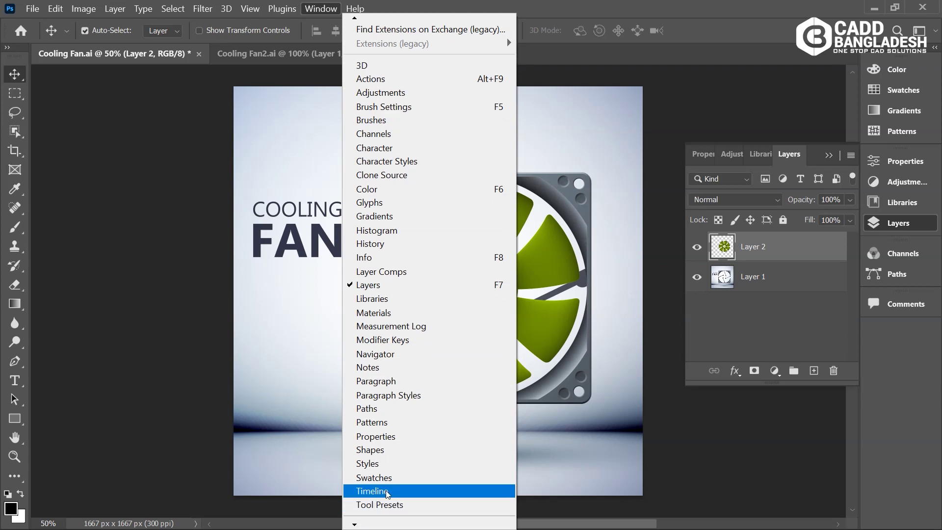
click(388, 491)
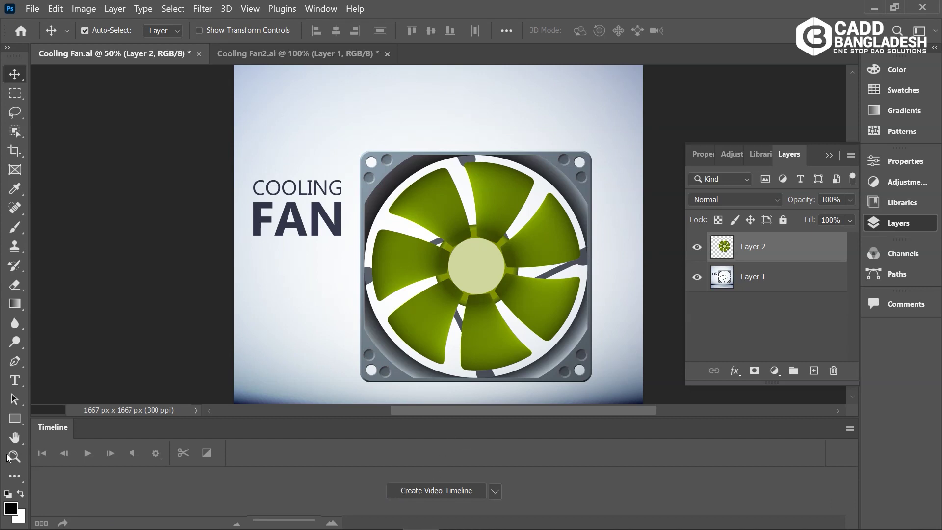
Step: Create a frame animation for the fan artwork and convert it to a video timeline
click(496, 491)
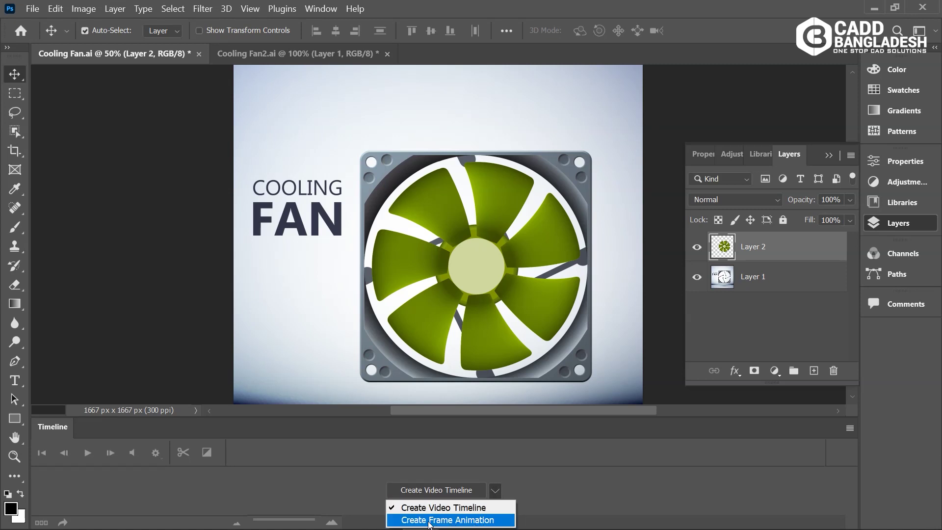
click(482, 520)
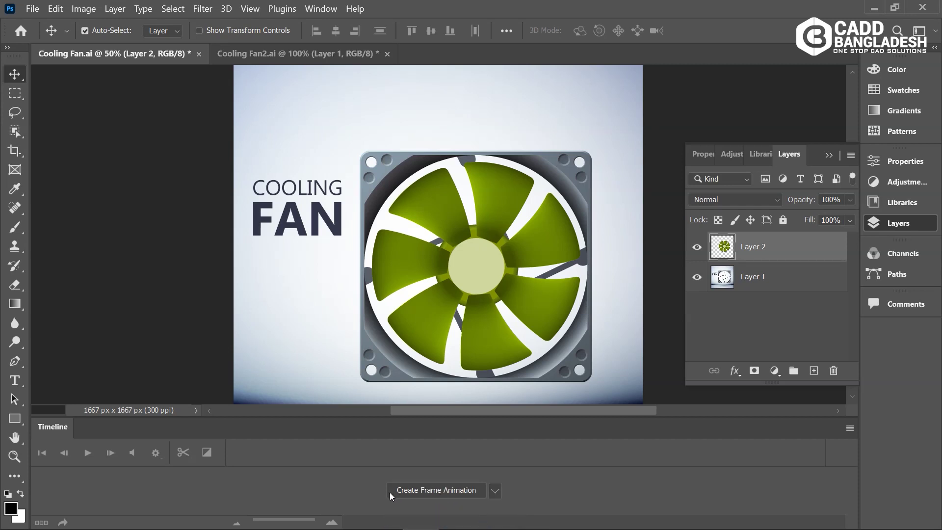
click(437, 491)
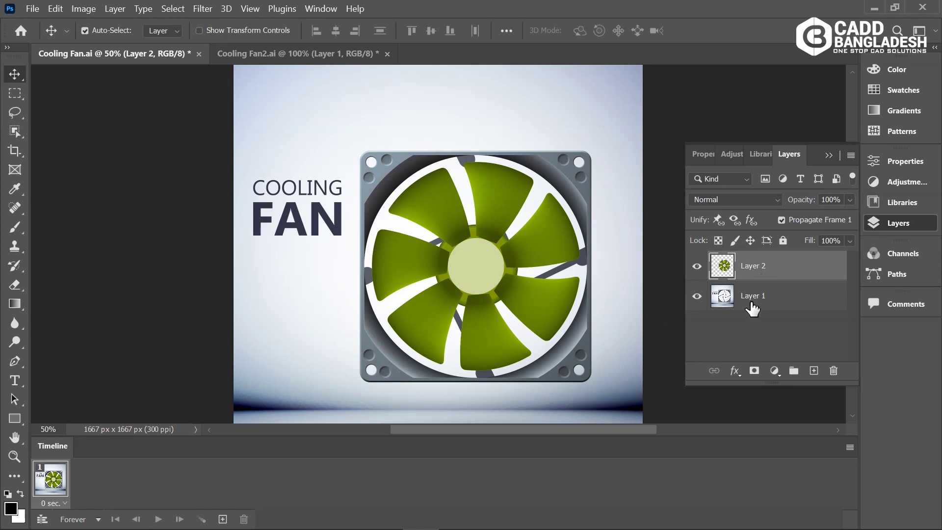
click(42, 520)
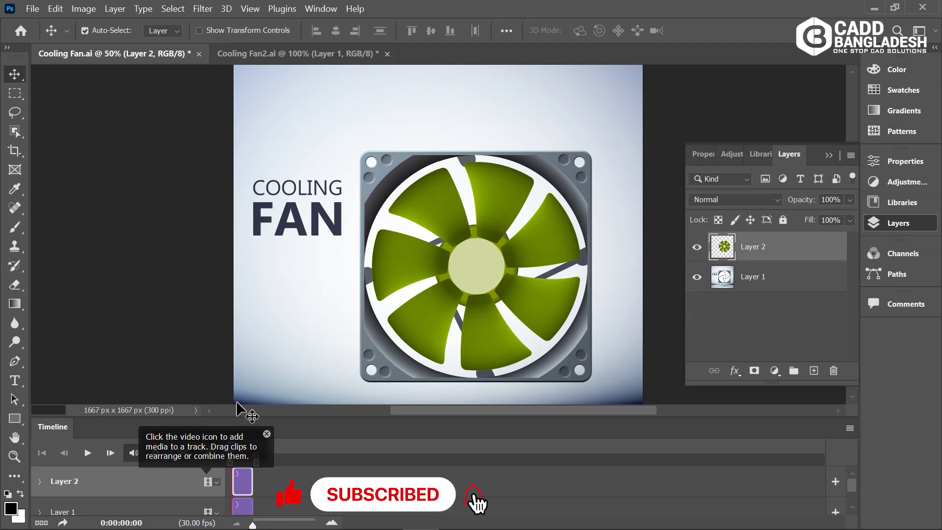
Step: Enlarge the timeline area and expand the Layer 2 track, with the time scale spread out to show the full five-second clips
drag(238, 418, 255, 378)
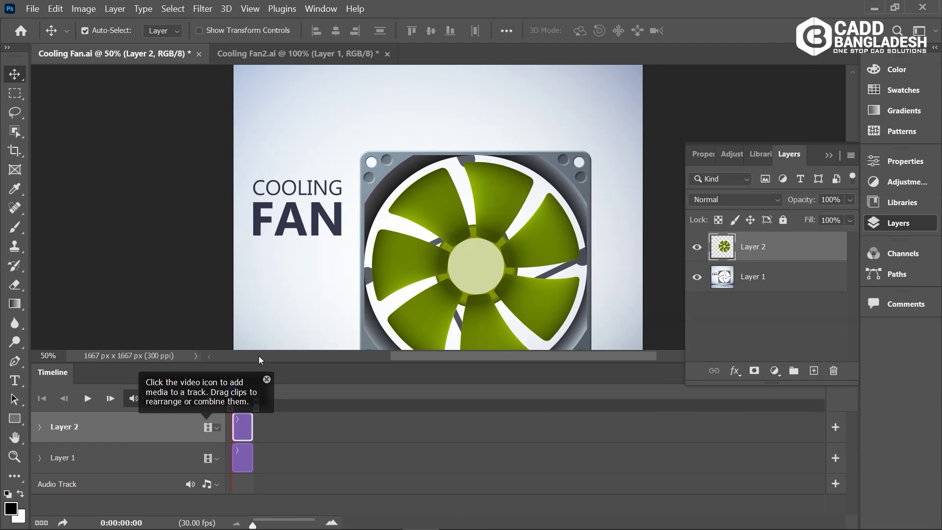
scroll(456, 218, down, 1)
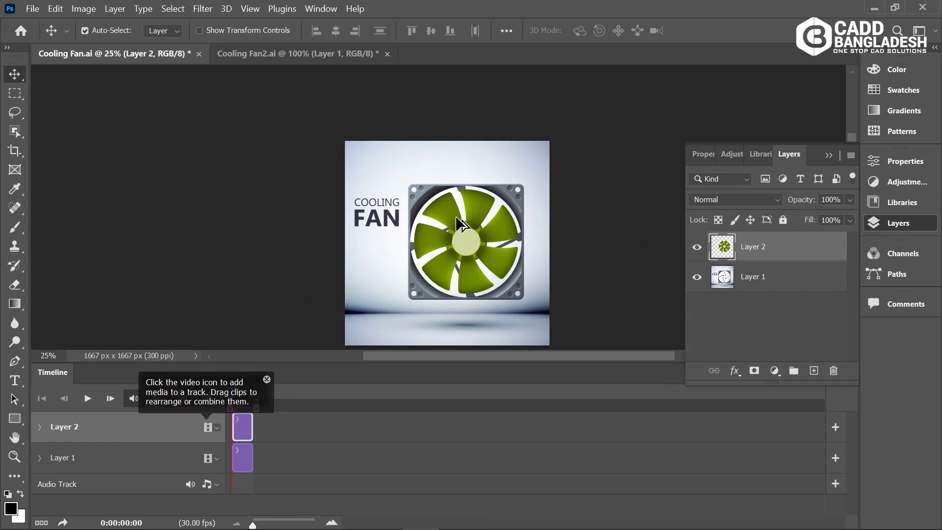
scroll(456, 218, down, 1)
scroll(457, 218, up, 1)
drag(484, 242, 474, 206)
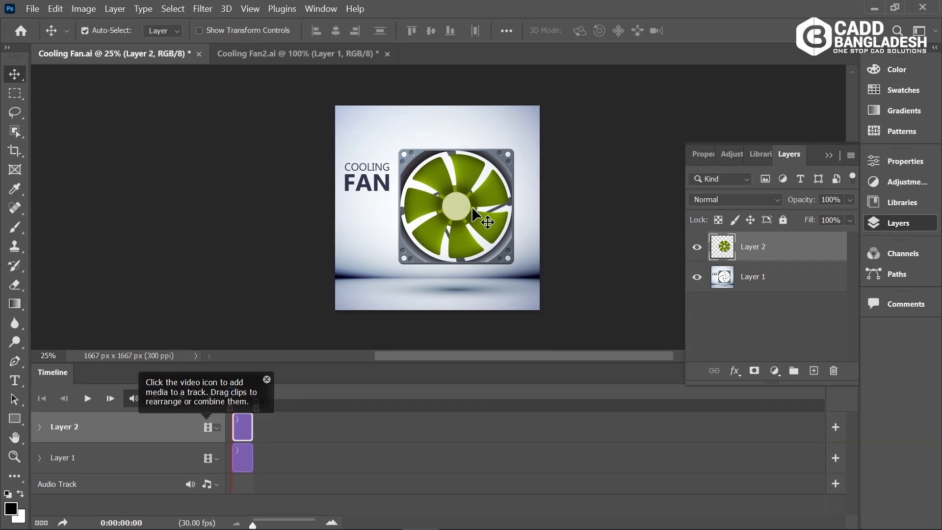
scroll(473, 207, up, 1)
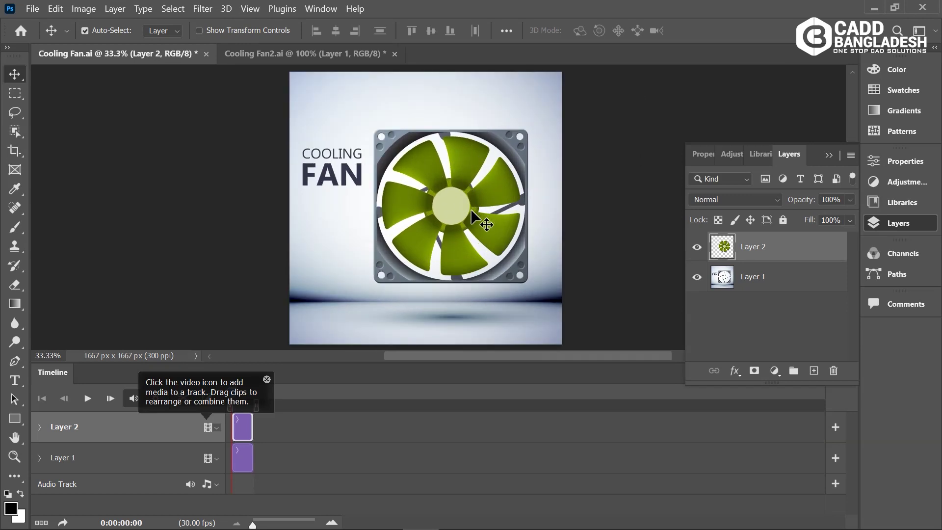
drag(471, 211, 475, 222)
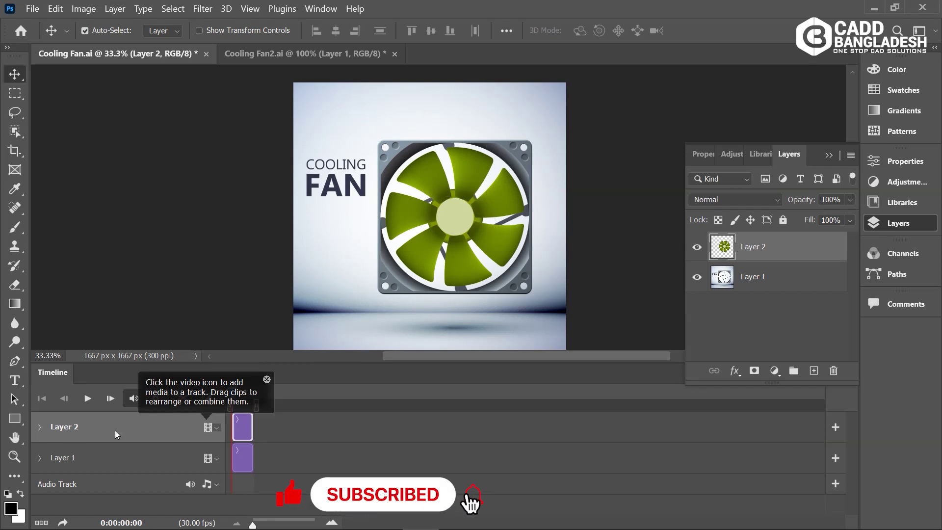
click(39, 427)
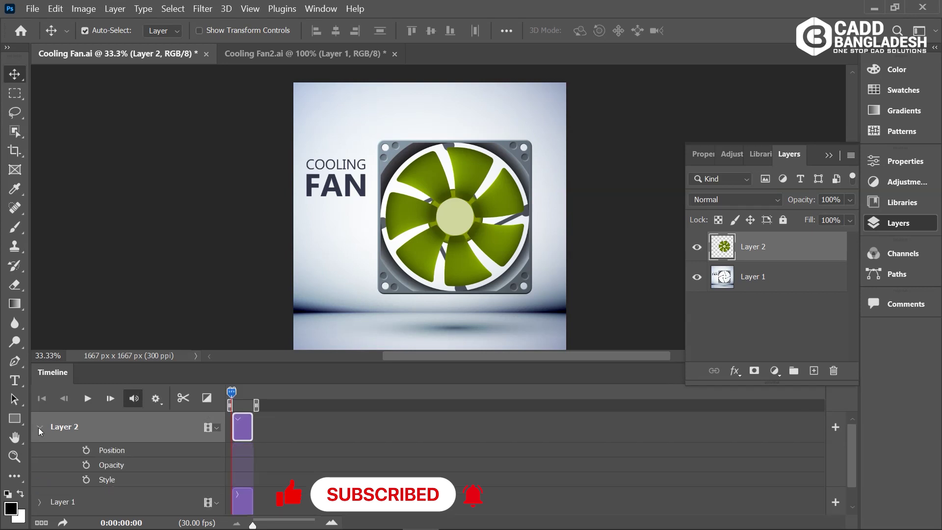
drag(253, 524, 274, 525)
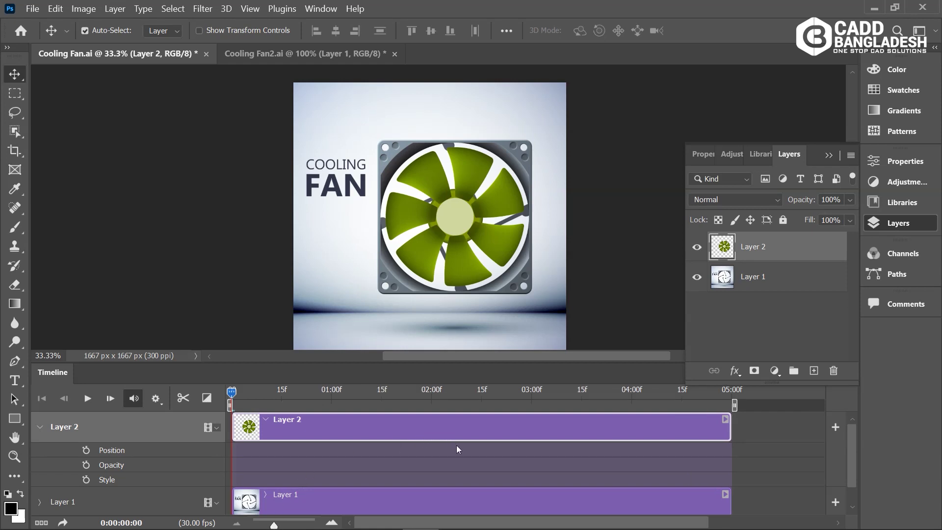
Step: Apply Rotate motion to the Layer 2 clip, set to Clockwise with Resize to Fill Canvas on
click(725, 419)
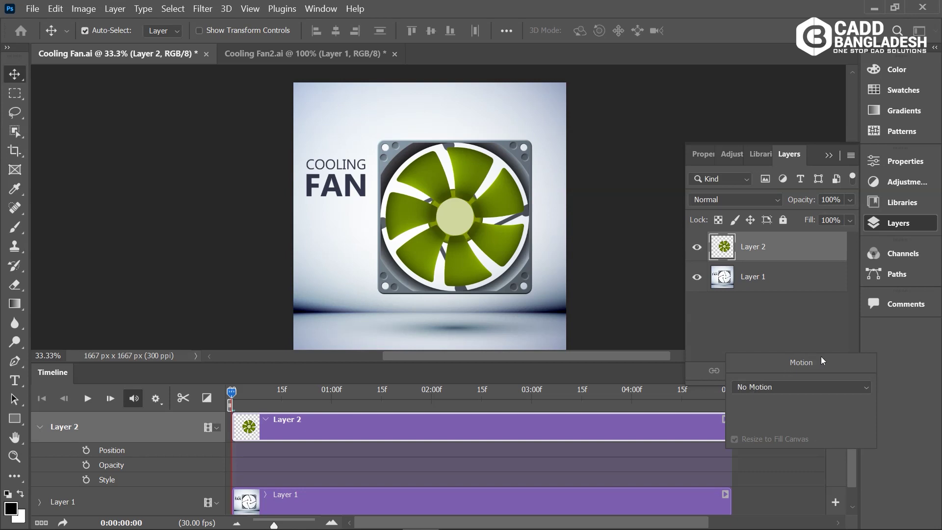
click(797, 386)
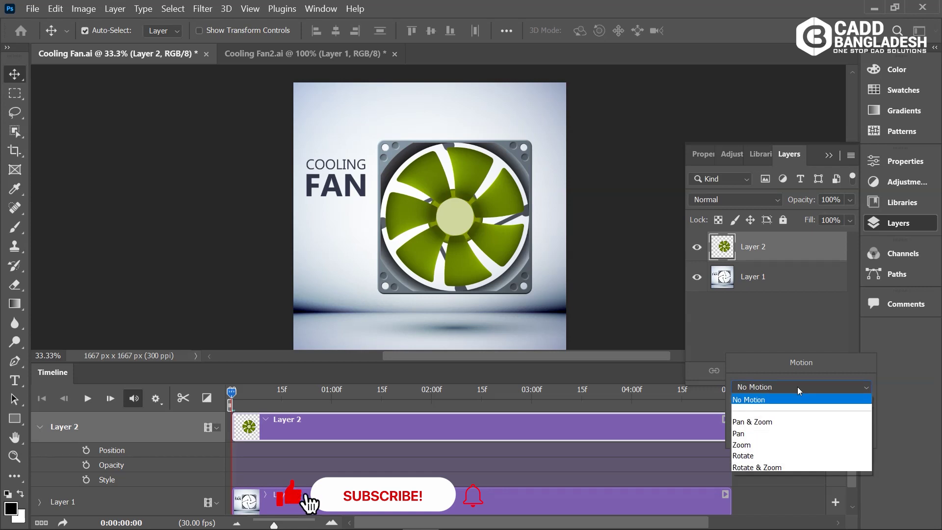
click(758, 458)
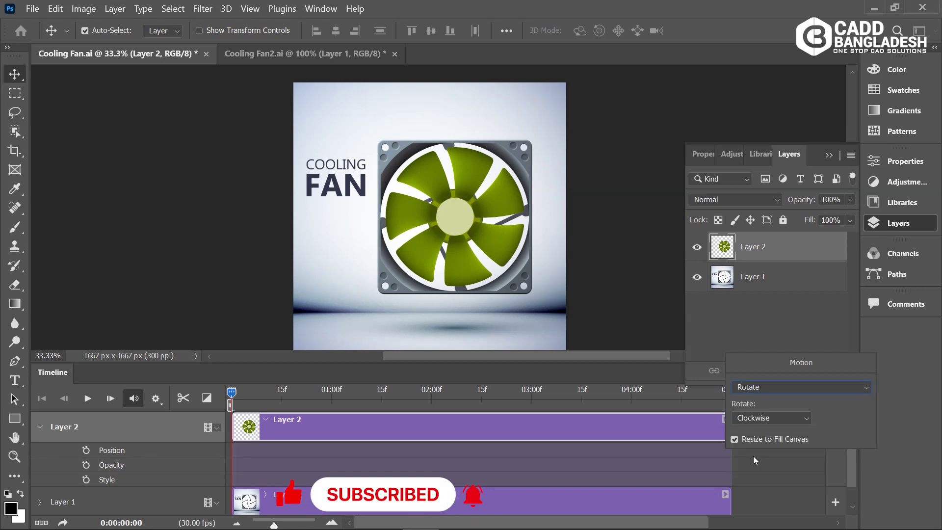
click(787, 417)
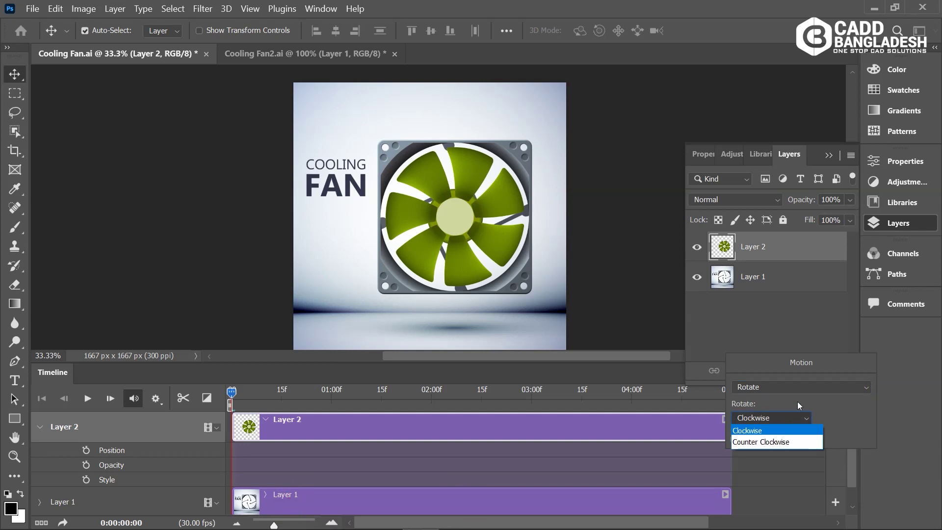
click(797, 402)
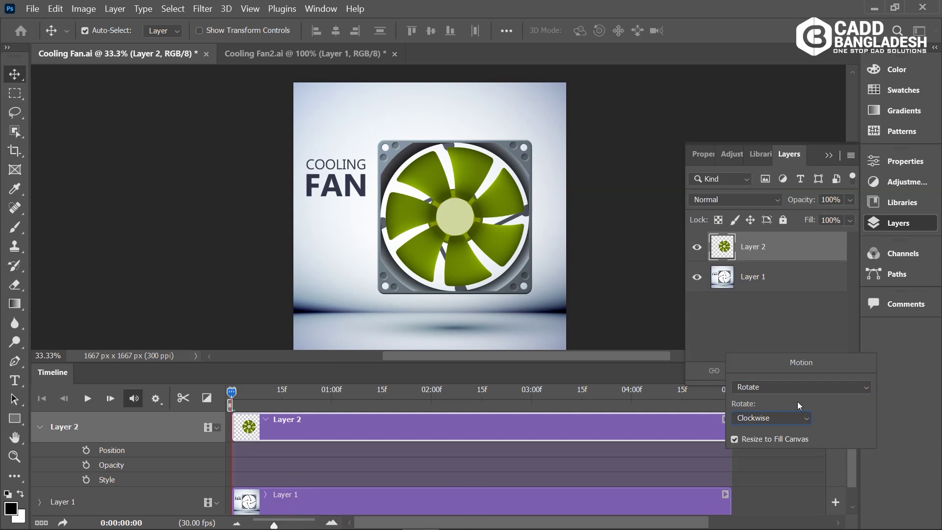
click(762, 472)
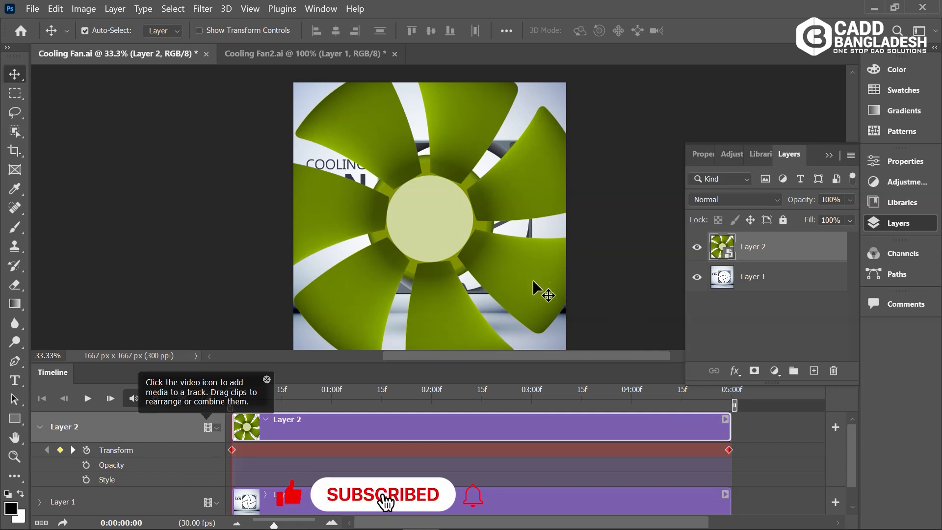
Step: Scale the Layer 2 blades down to about 97% and fit them centred inside the fan frame, nudging them up 15 px
key(ctrl+t)
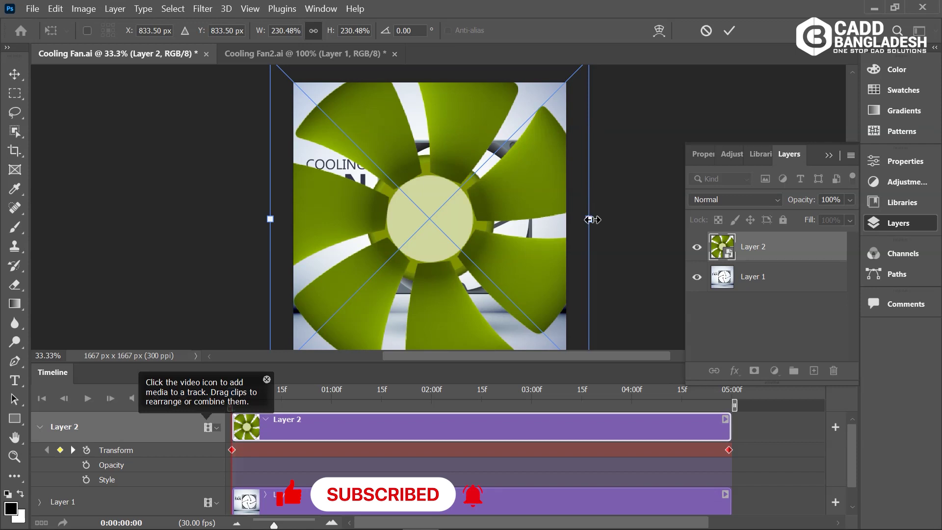
drag(592, 219, 502, 209)
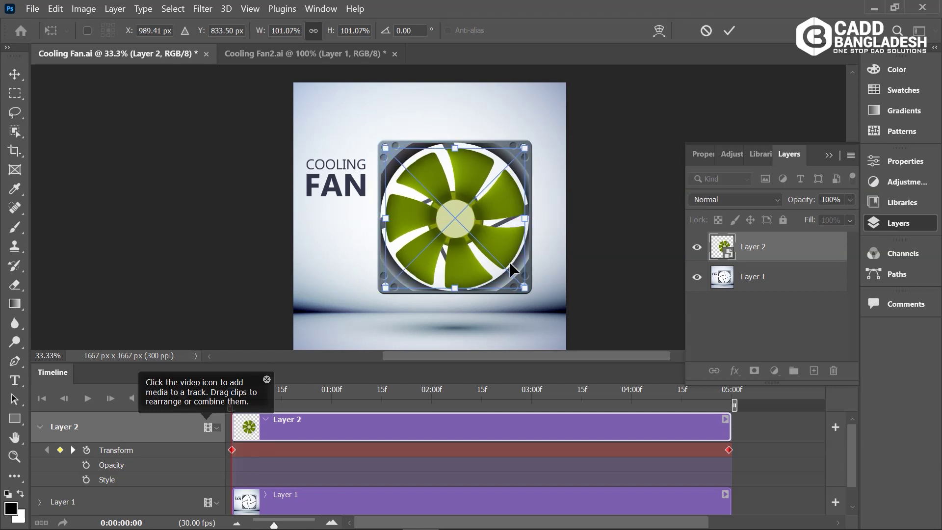
key(Up)
key(Up)
key(Up)
key(Up)
key(Up)
key(Up)
key(Up)
key(Up)
key(Up)
key(Up)
key(Up)
key(Up)
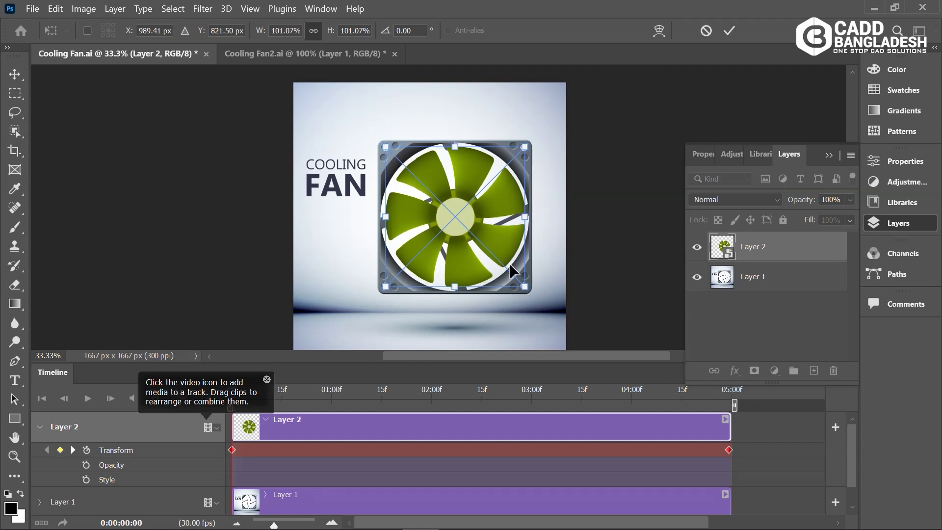
key(Up)
key(Up)
key(Up)
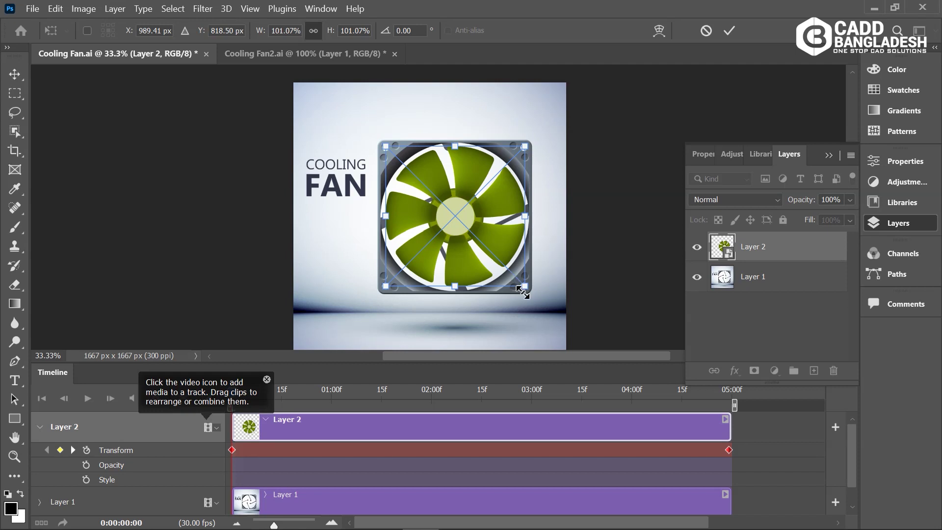
drag(525, 286, 521, 282)
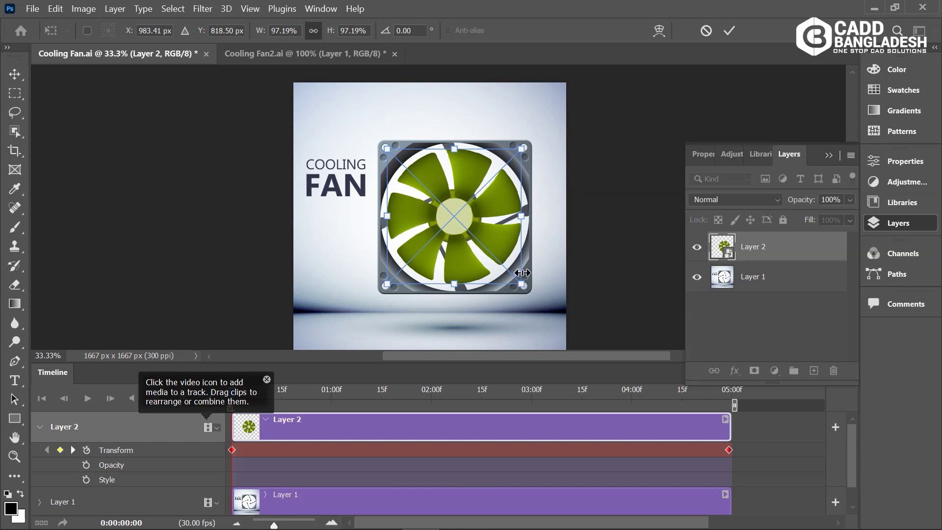
key(Return)
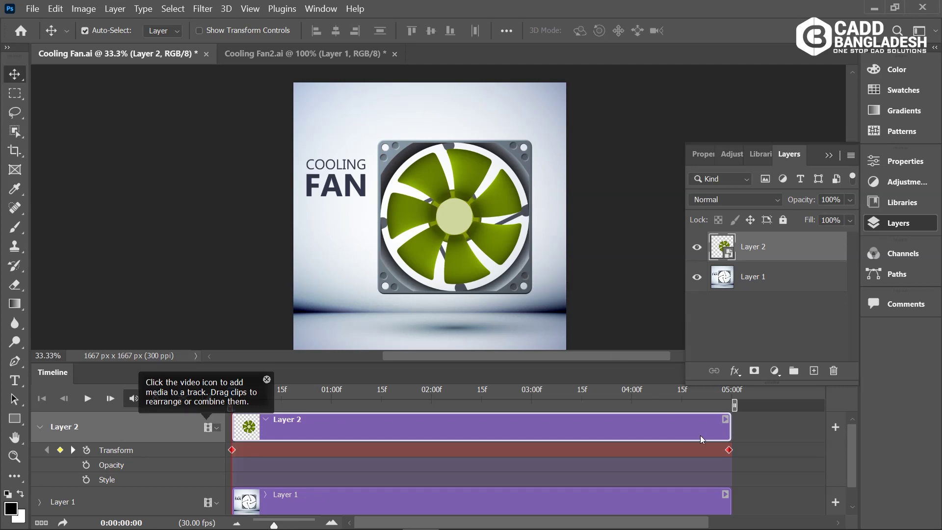
Step: Delete both the end and start Transform keyframes from the Layer 2 track
click(730, 451)
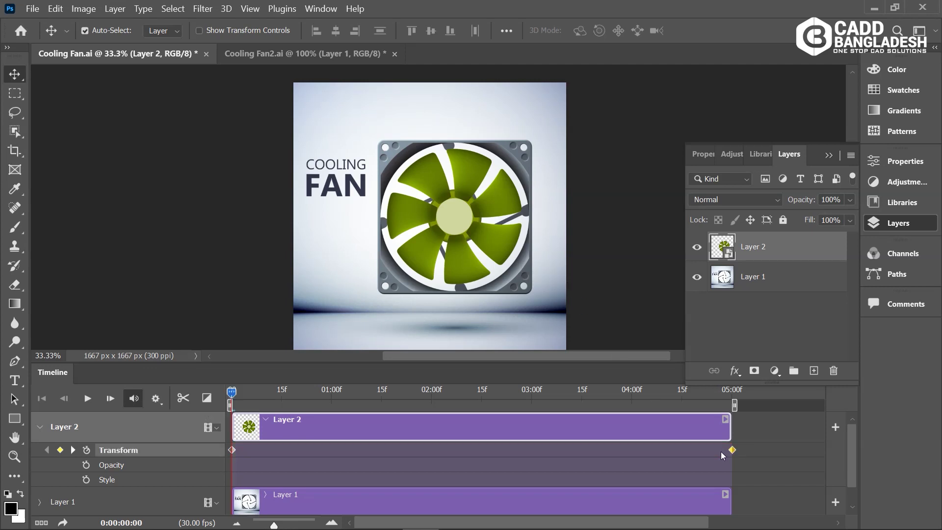
right_click(732, 451)
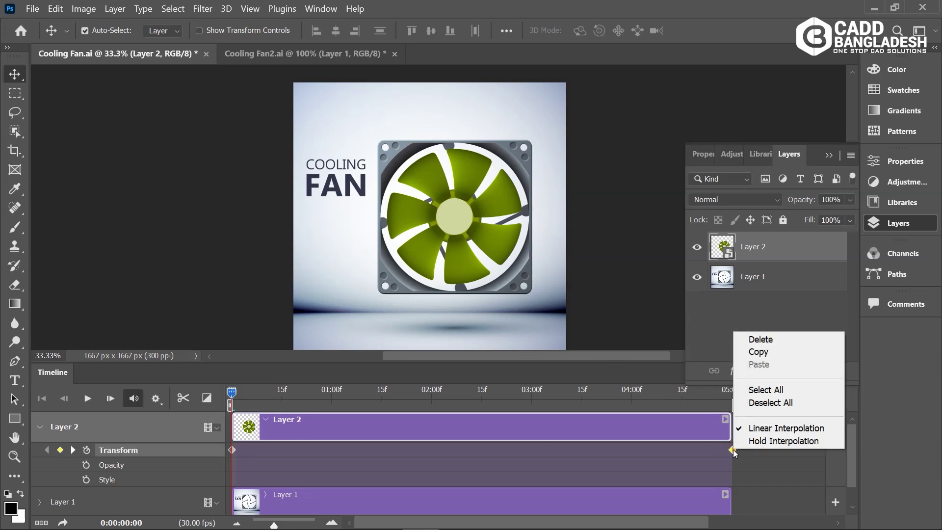
click(774, 343)
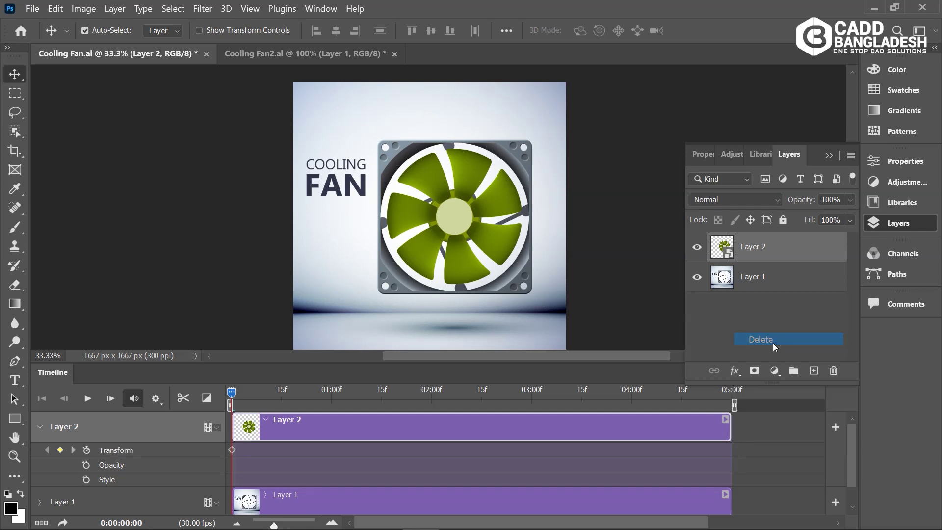
click(232, 450)
right_click(232, 449)
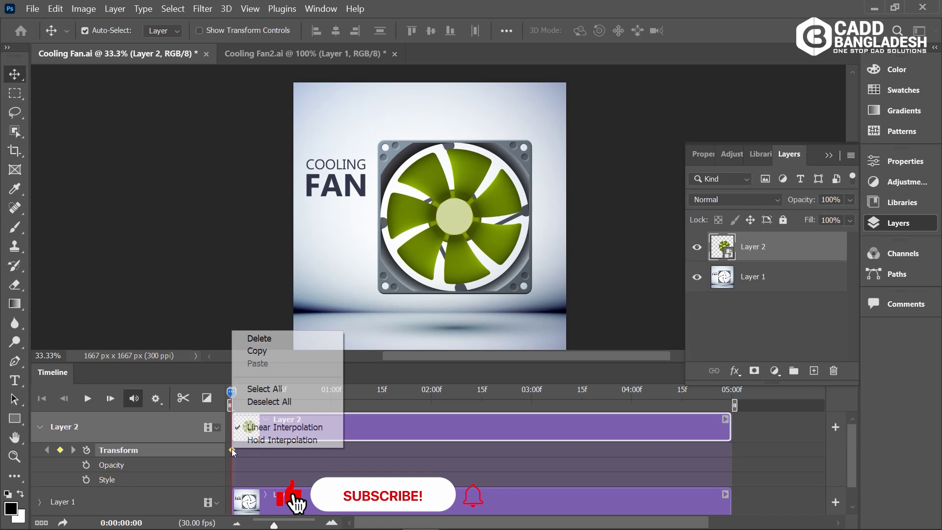
click(265, 342)
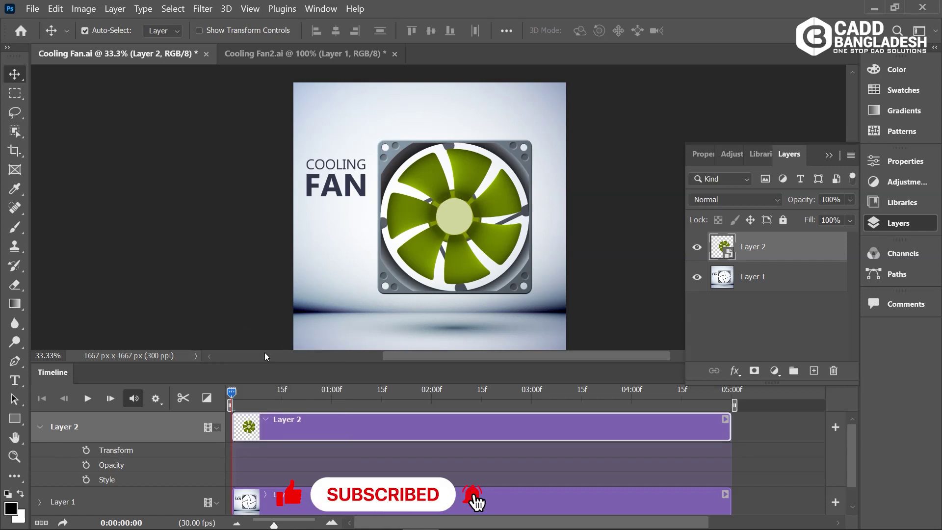
Step: Enable Transform keyframing for Layer 2 at the start of the timeline and rotate the blades 90° clockwise
click(86, 450)
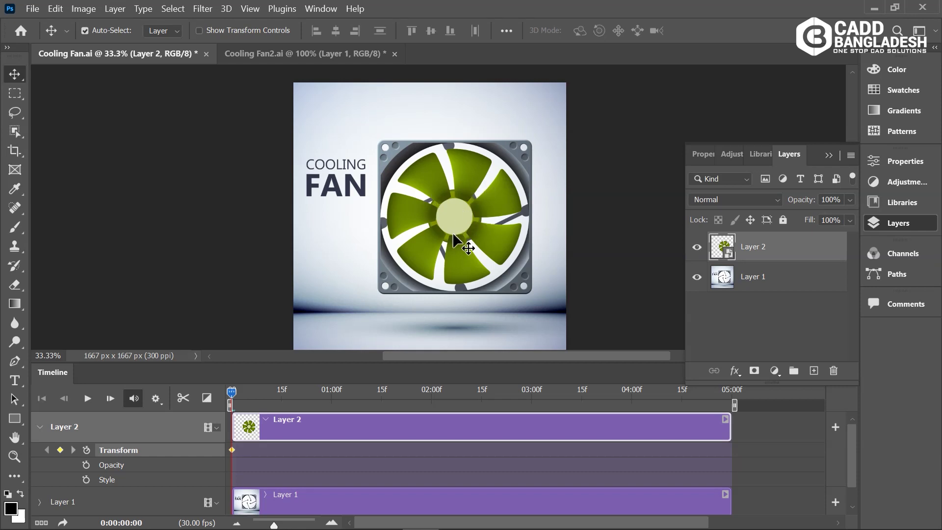
key(ctrl)
key(ctrl+t)
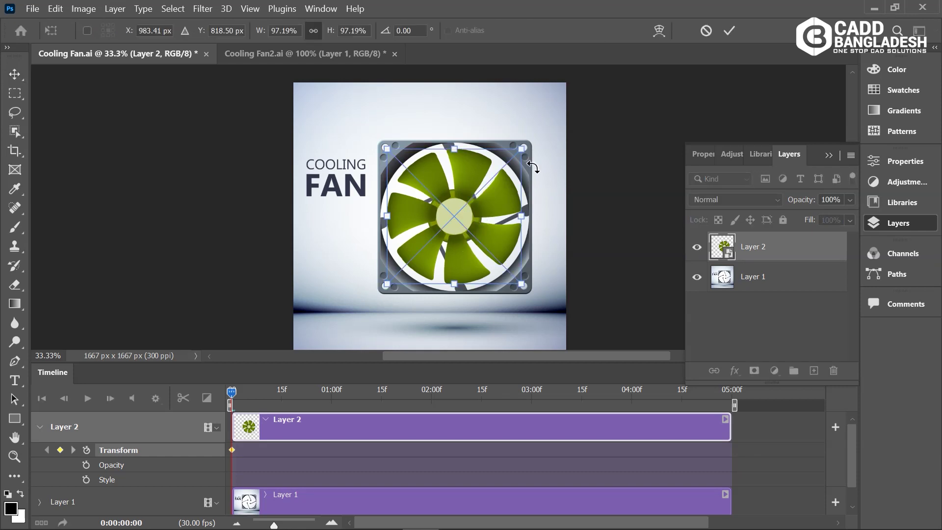
drag(534, 146, 521, 304)
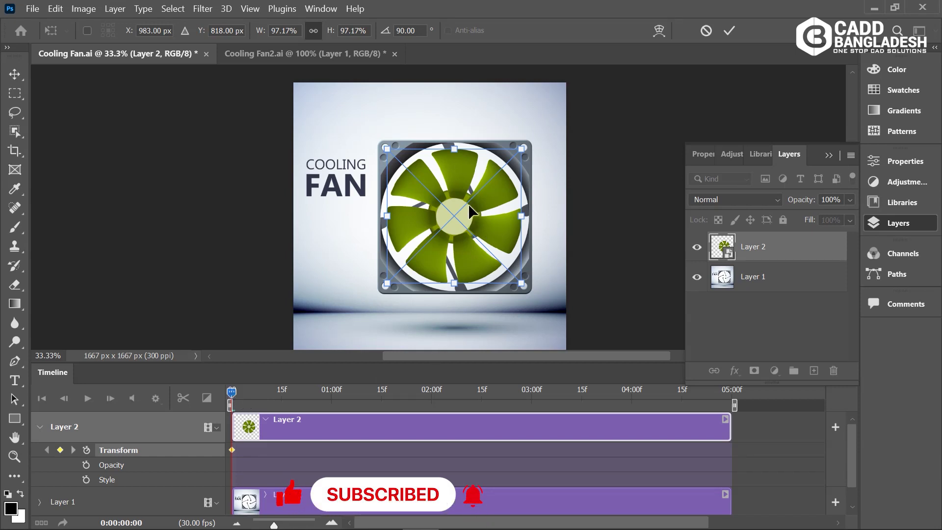
key(Return)
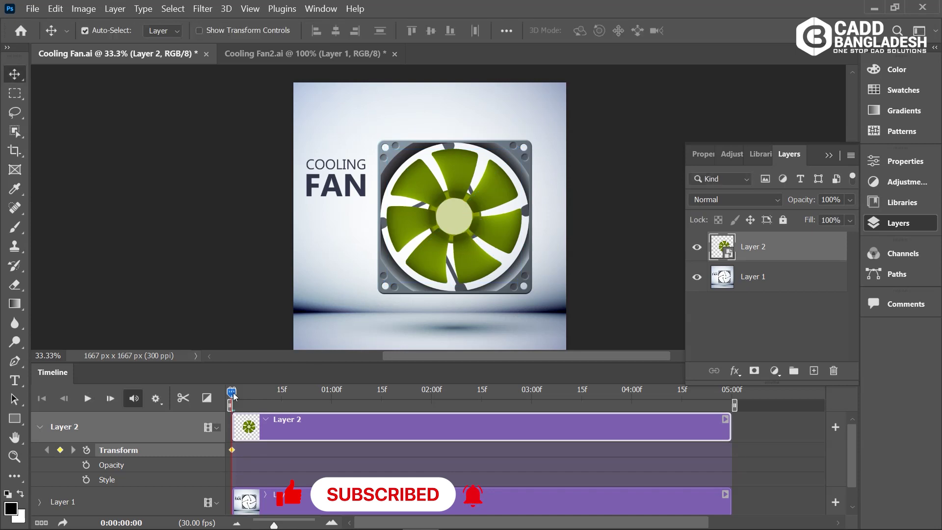
Step: Add a Layer 2 Transform keyframe at 0:00:00:15 by rotating the blades a further 90° clockwise
drag(233, 392, 293, 395)
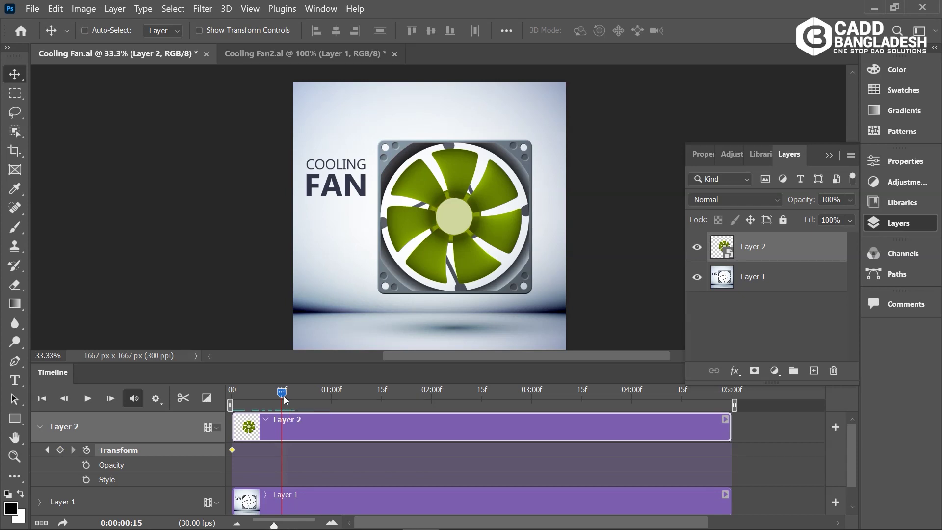
key(ctrl+t)
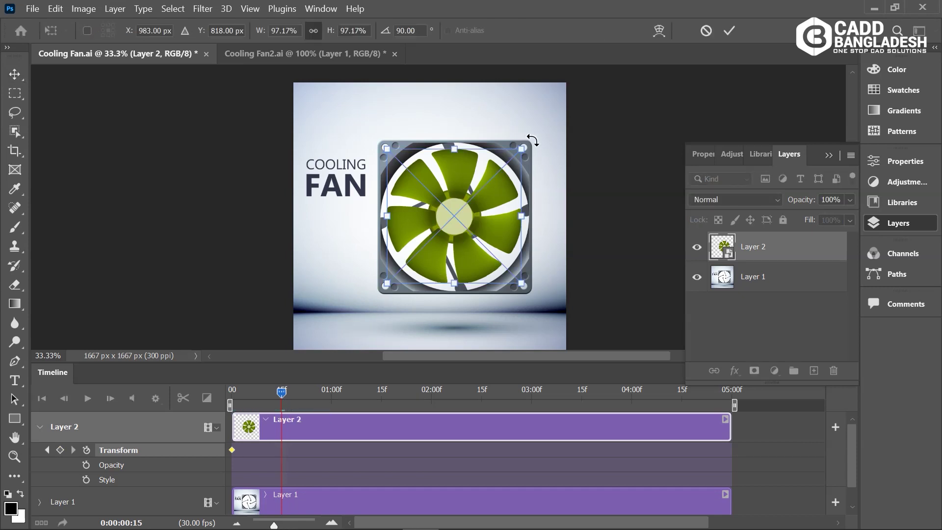
drag(533, 141, 540, 308)
key(Return)
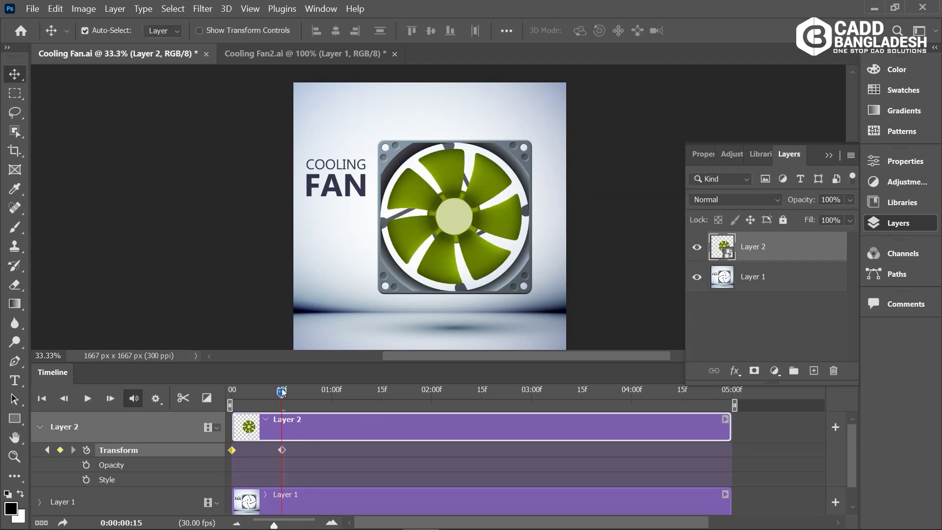
Step: Add a Layer 2 Transform keyframe at 0:00:01:01 with the blades turned another 90° clockwise, to -90°
drag(282, 391, 335, 397)
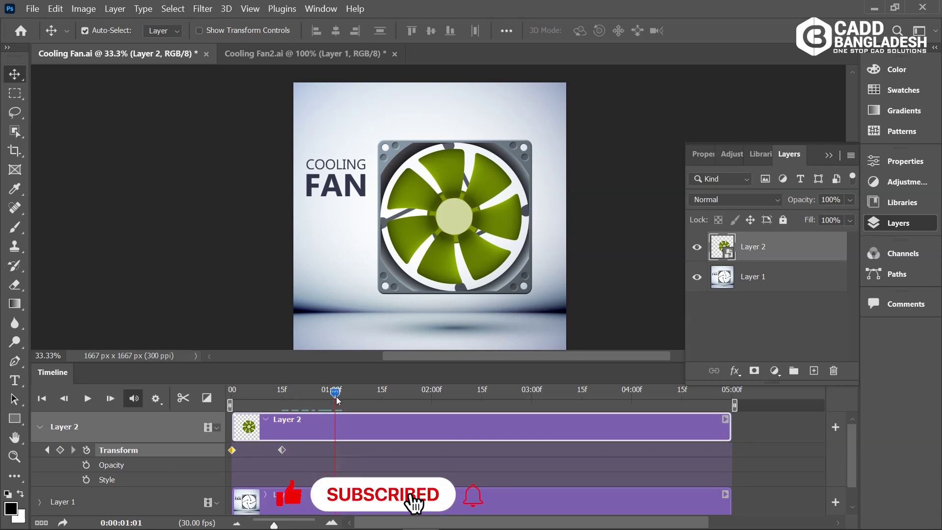
key(ctrl+t)
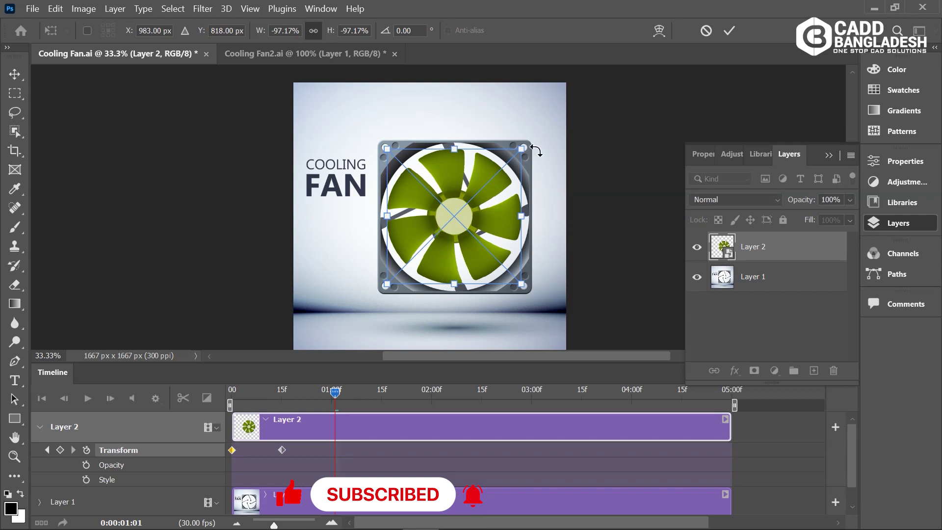
drag(535, 146, 539, 317)
key(Return)
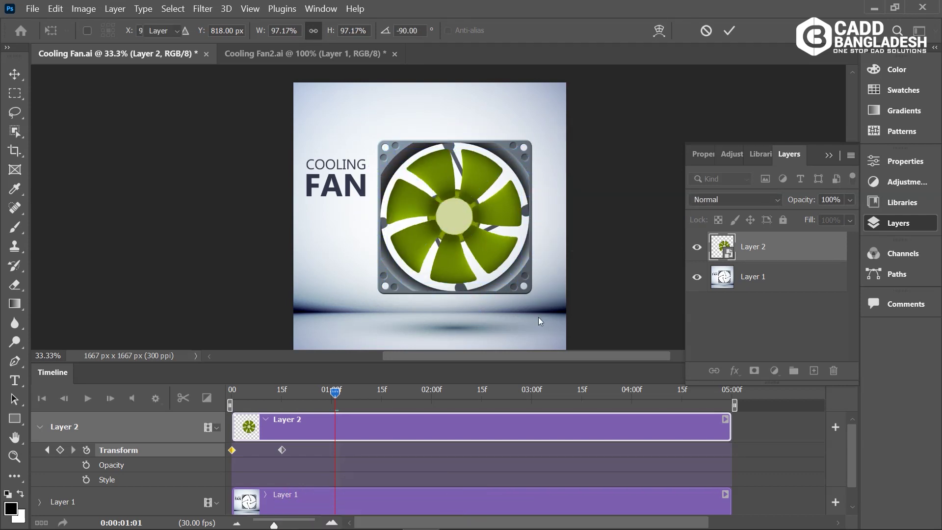
Step: Add a Layer 2 Transform keyframe at 0:00:01:16, rotating the blades 90° clockwise to 0°
drag(337, 395, 388, 395)
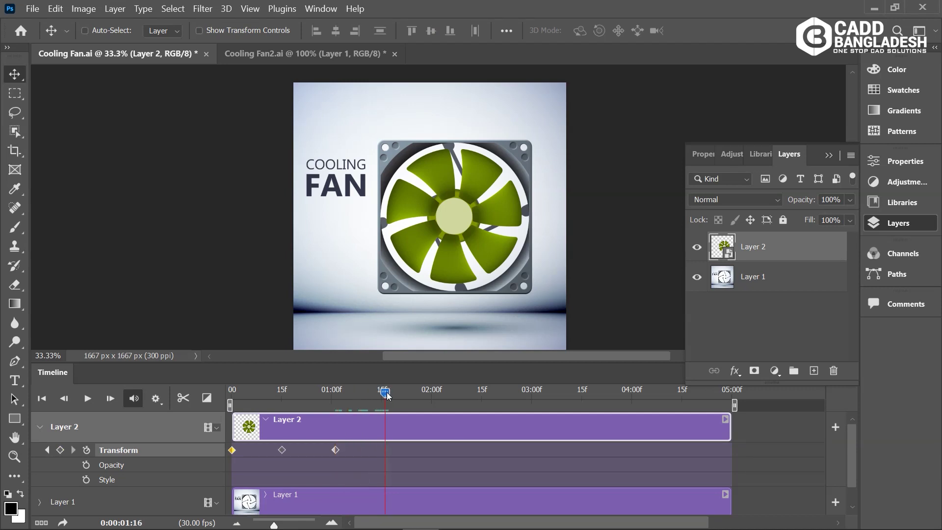
key(ctrl+t)
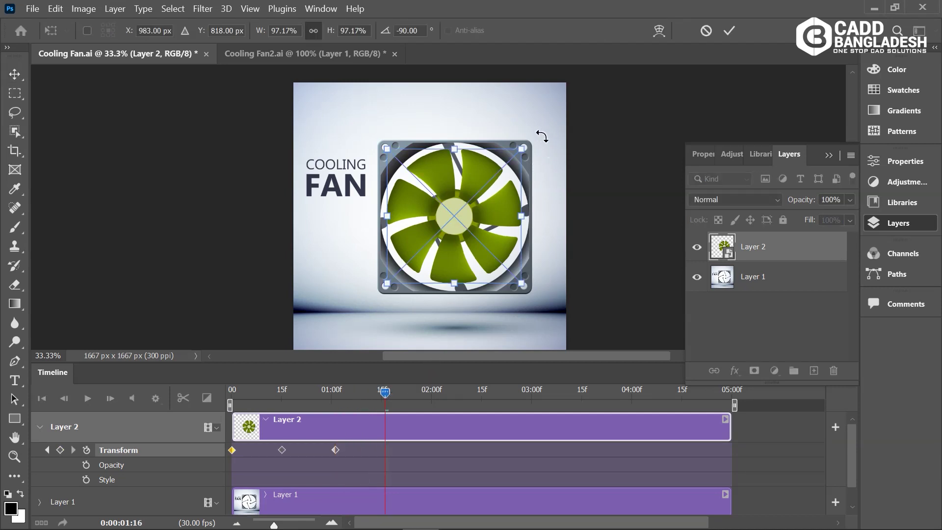
drag(542, 136, 554, 329)
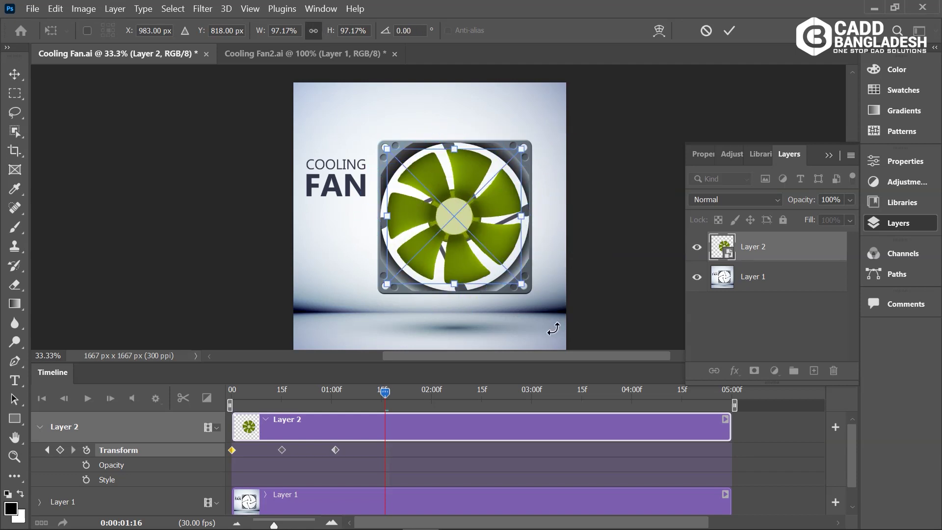
key(Return)
Step: Add a Layer 2 Transform keyframe at 0:00:02:01 by turning the blades 90° clockwise again
drag(381, 391, 436, 391)
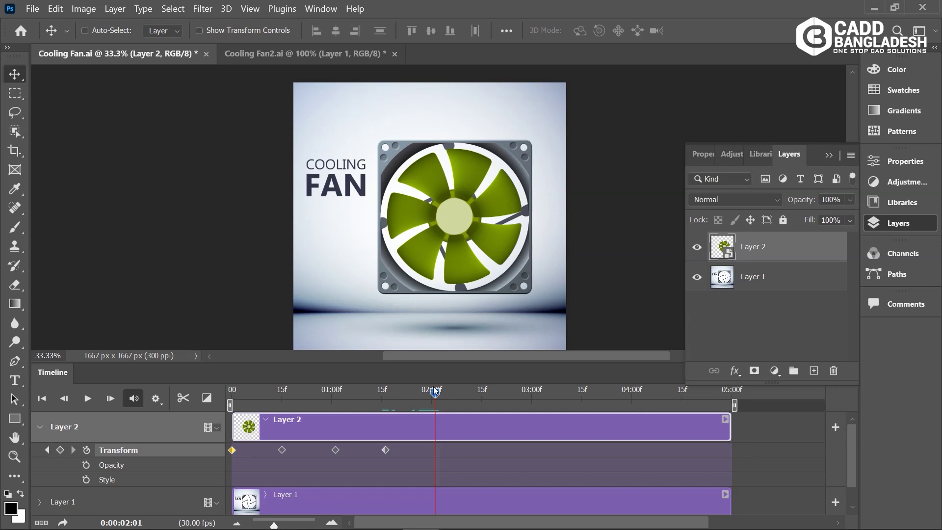
key(ctrl+t)
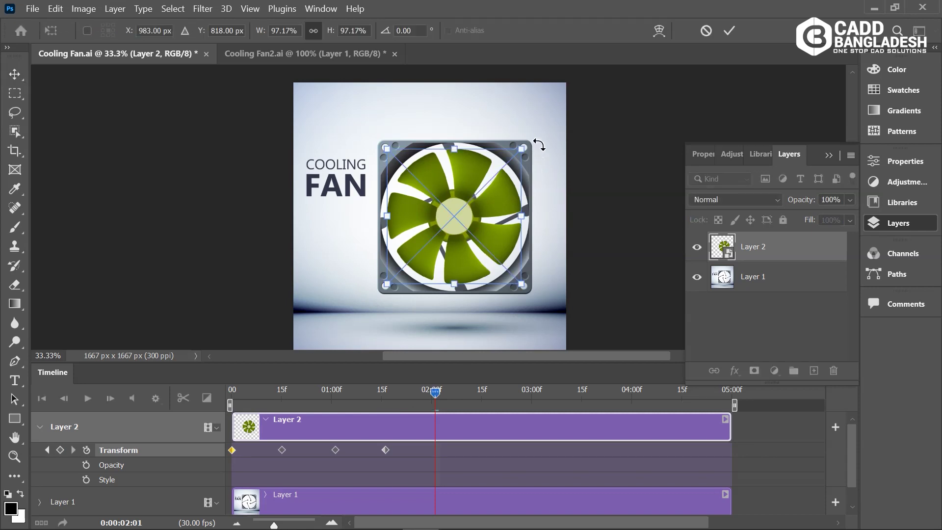
drag(539, 145, 530, 316)
key(Return)
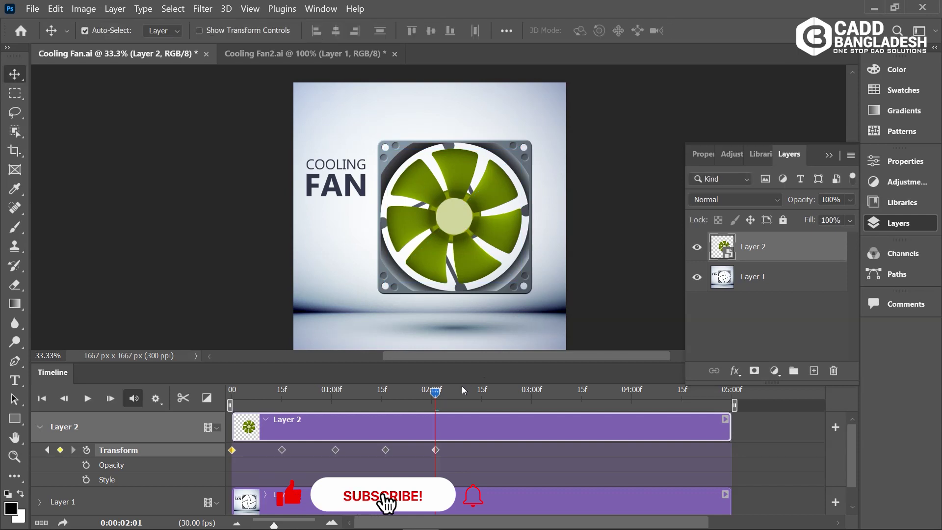
Step: Add a Layer 2 Transform keyframe at 0:00:02:16 with the blades rotated another 90° clockwise
drag(435, 391, 485, 392)
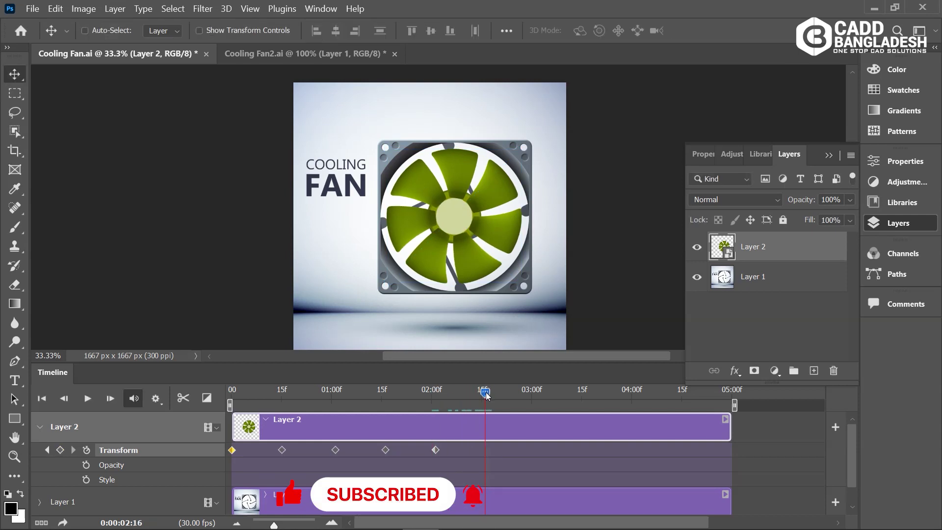
key(ctrl+t)
drag(558, 140, 535, 332)
key(Return)
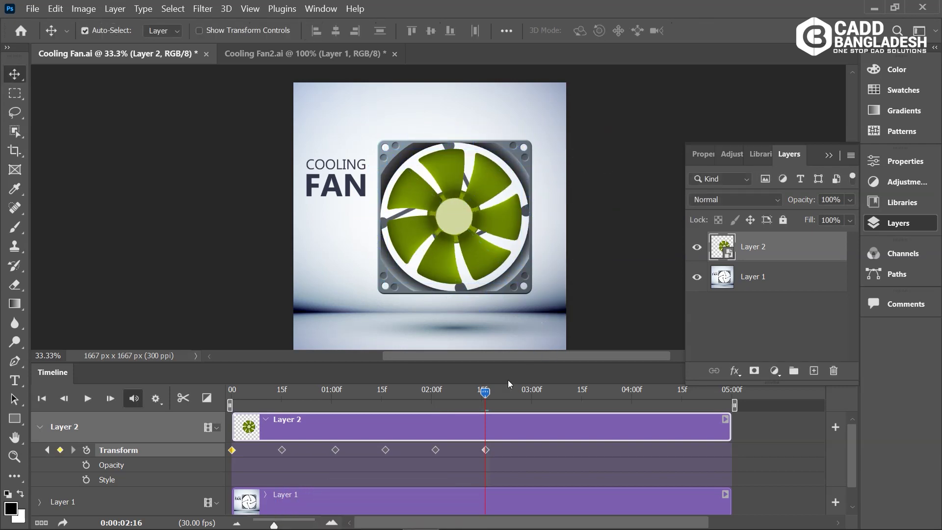
Step: Add a Layer 2 Transform keyframe at 0:00:03:01, rotating the blades a further 90° clockwise to -90°
drag(492, 392, 536, 390)
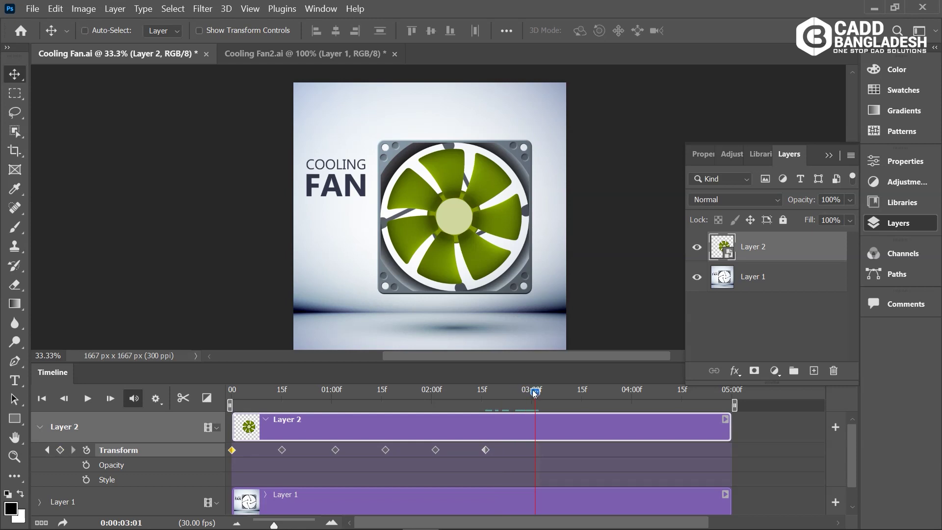
key(ctrl+t)
drag(539, 136, 551, 318)
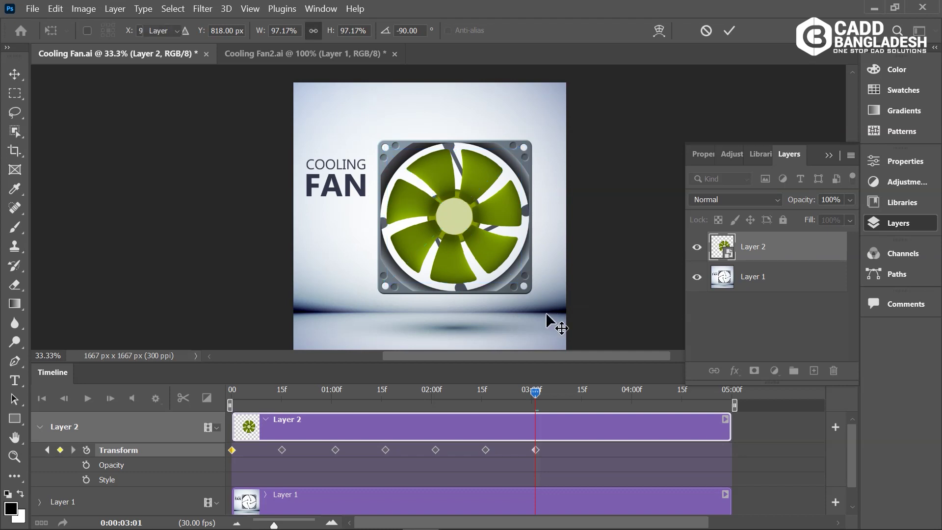
key(Return)
Step: Add a Layer 2 Transform keyframe at 0:00:03:15, turning the blades 90° clockwise to 0°
drag(534, 395, 581, 394)
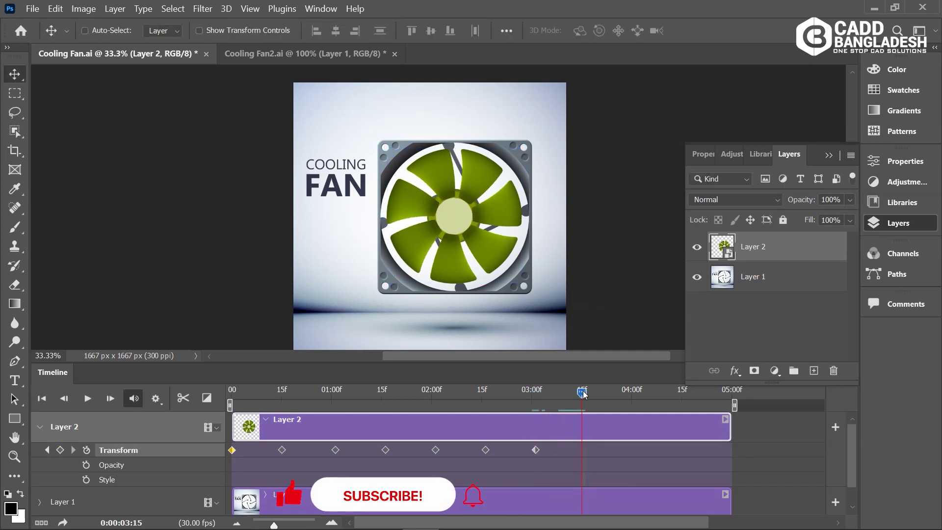
key(ctrl+t)
drag(544, 132, 562, 329)
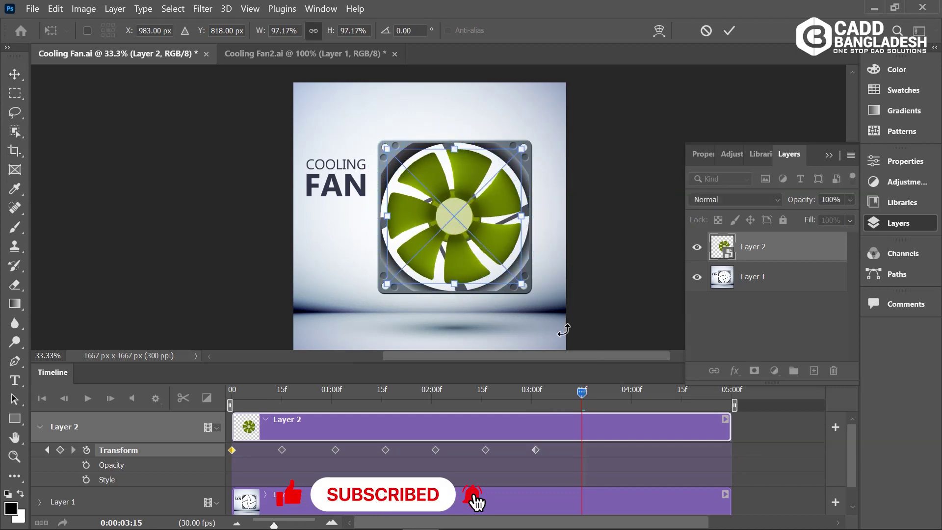
key(Return)
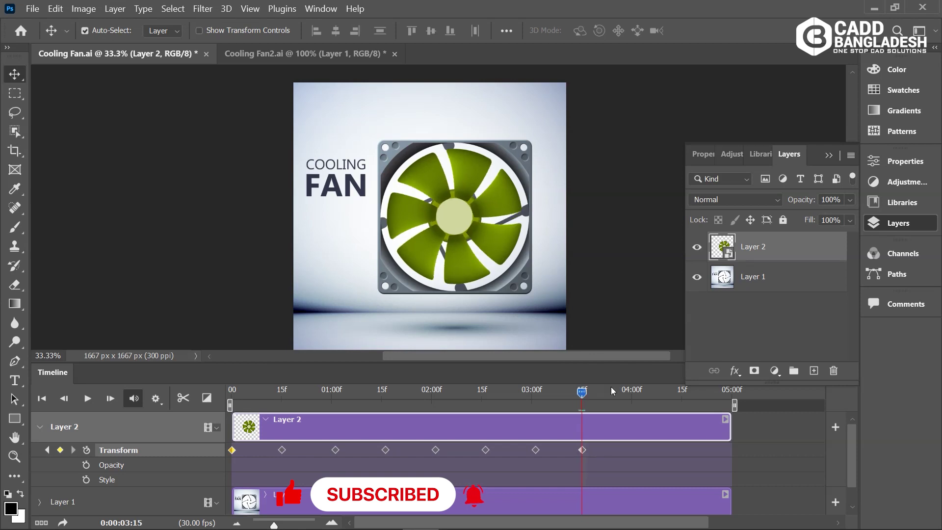
Step: Add a Layer 2 Transform keyframe at 0:00:04:01, rotating the blades 90° clockwise to 90°
drag(612, 390, 633, 389)
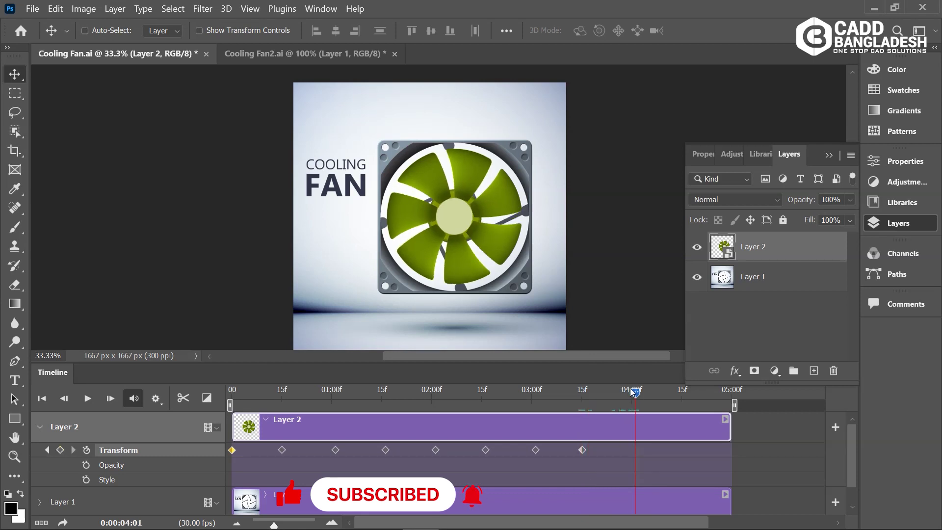
key(ctrl+t)
drag(548, 141, 545, 320)
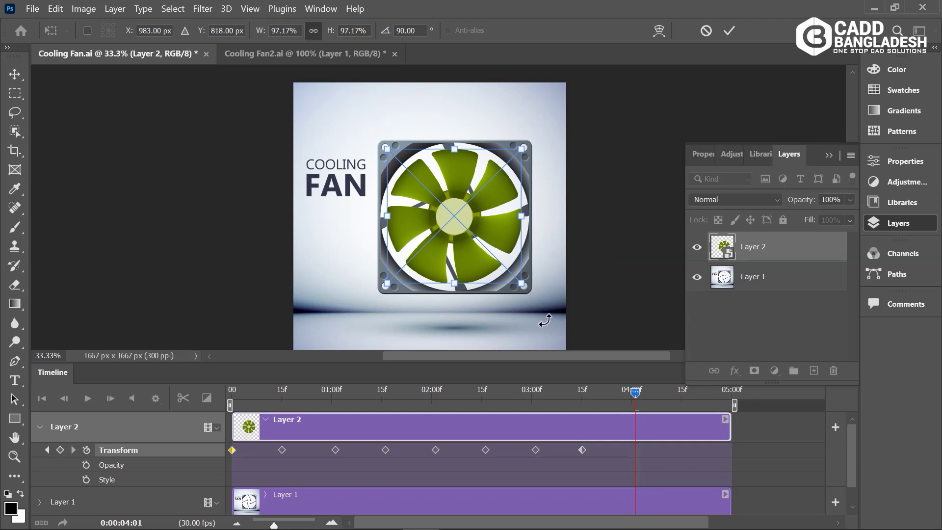
key(Return)
Step: Add a Layer 2 Transform keyframe at 0:00:04:15 with the blades turned another 90° clockwise
drag(633, 392, 679, 394)
key(ctrl+t)
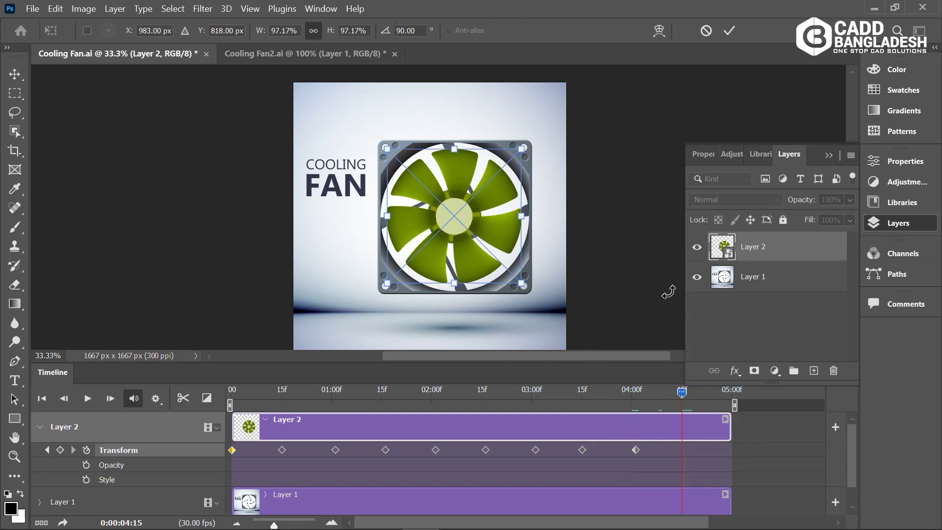
drag(543, 147, 539, 308)
key(Return)
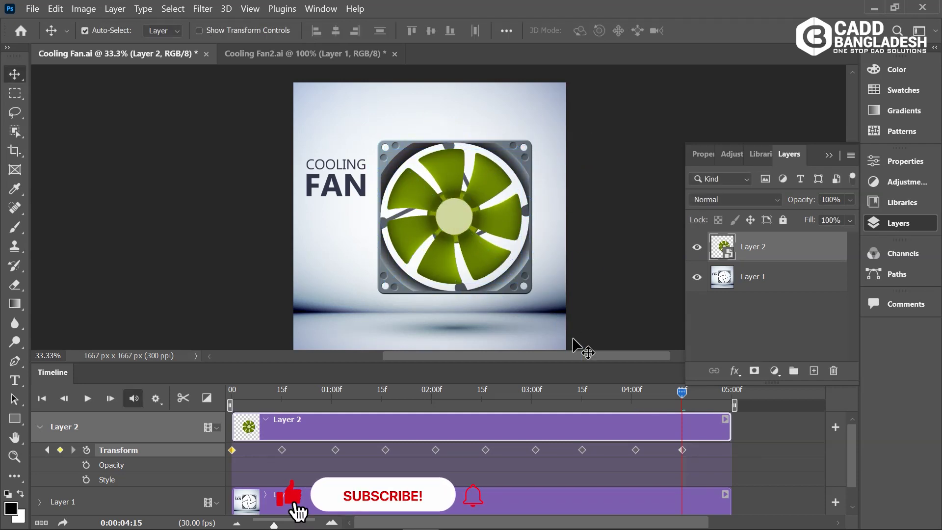
Step: Add a final Layer 2 Transform keyframe at 0:00:04:26 by turning the blades a further 90° clockwise
drag(682, 392, 724, 397)
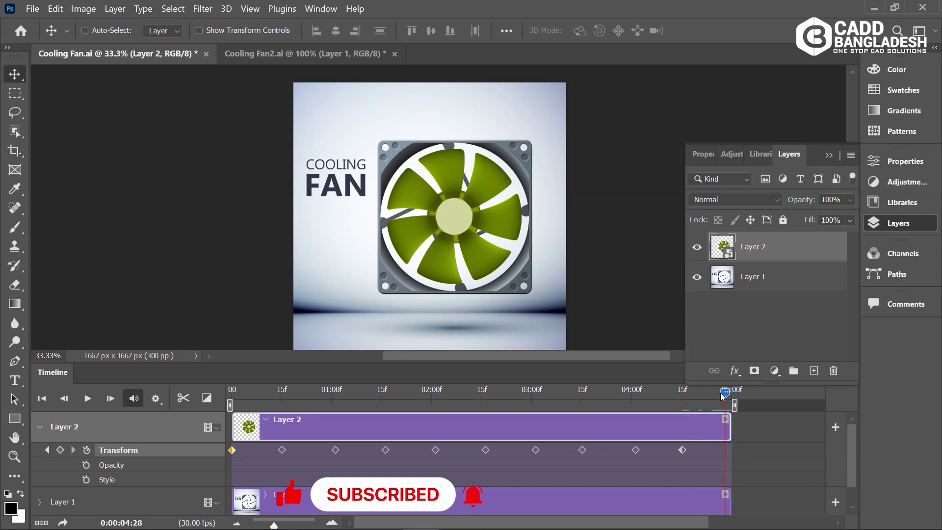
key(ctrl+t)
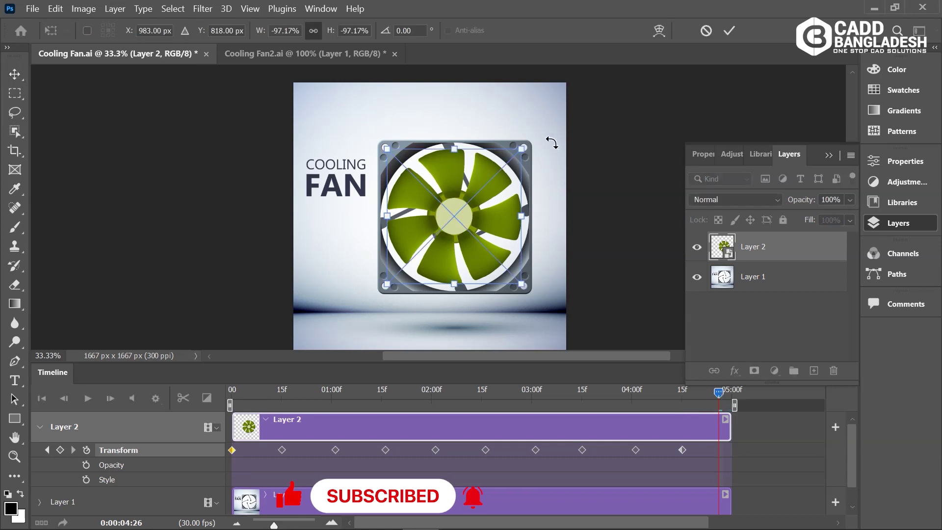
drag(551, 143, 539, 337)
key(Return)
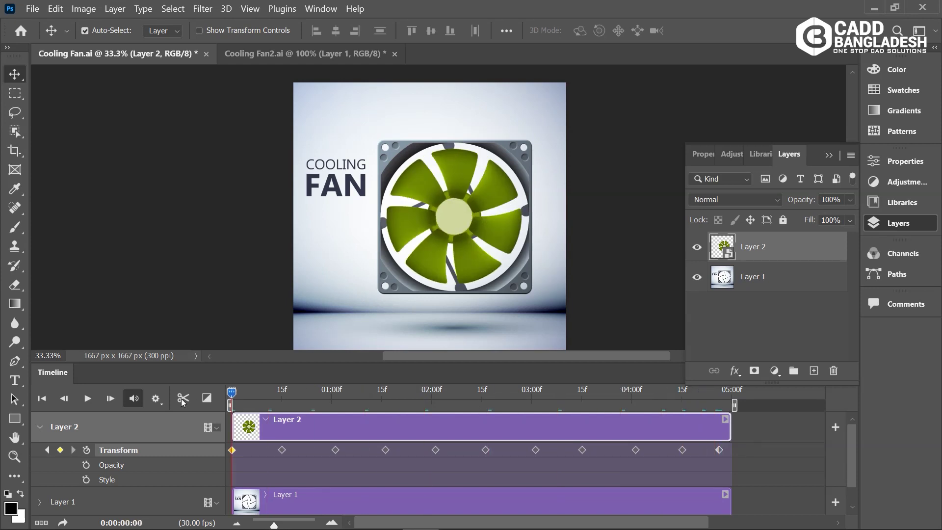
Step: Play the fan animation through to its end and return the playhead to 0:00:00:00
click(88, 398)
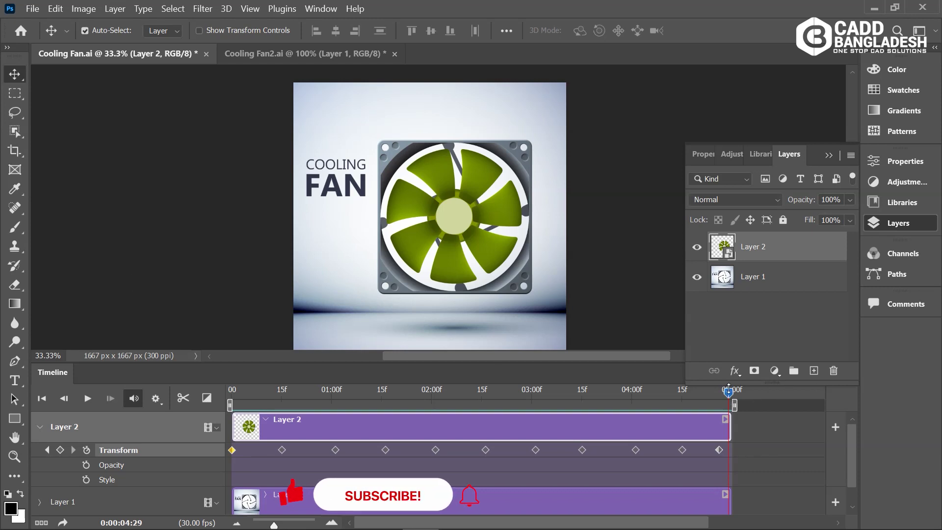
drag(728, 392, 231, 393)
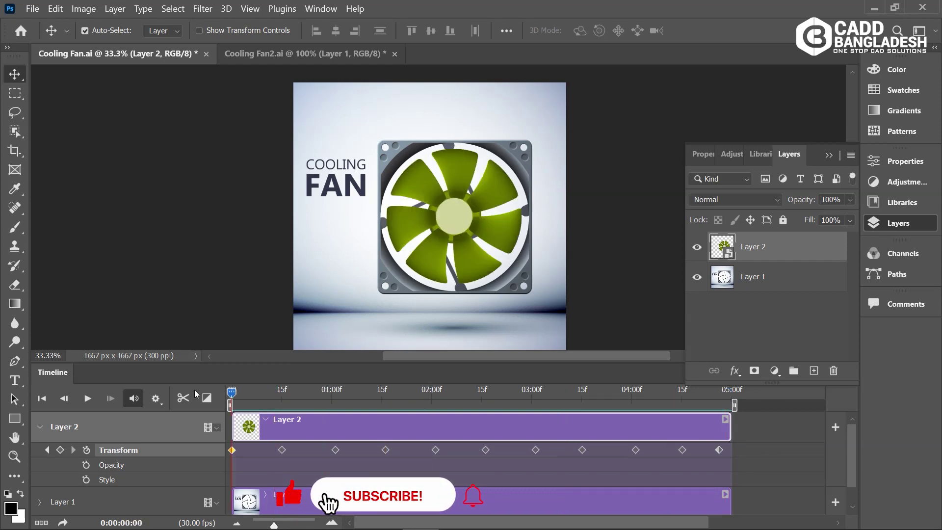
Step: Open the Render Video settings for the animation and choose the Desktop as the output folder
click(30, 13)
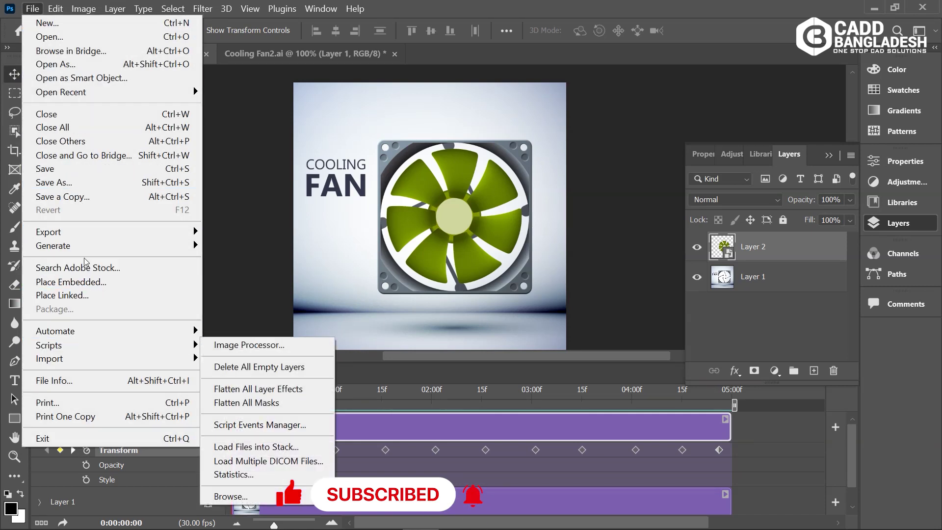
mouse_move(92, 237)
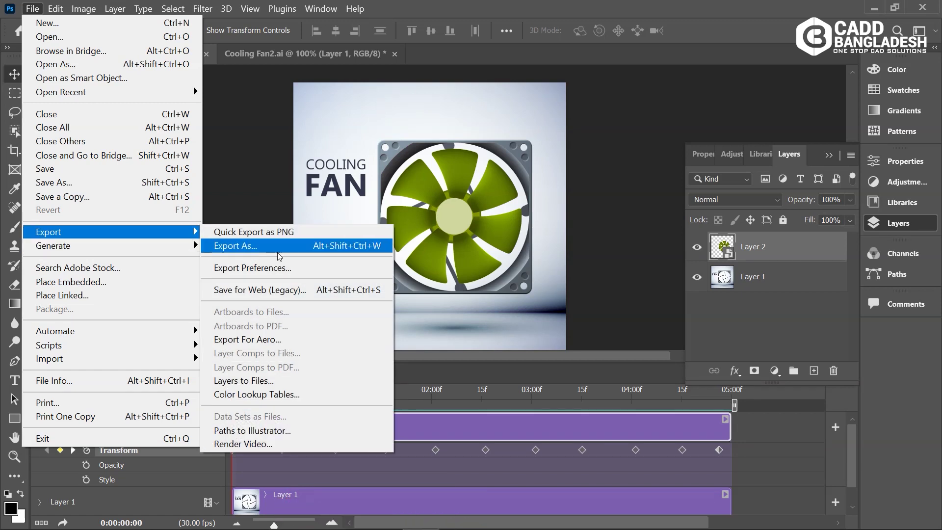
click(268, 444)
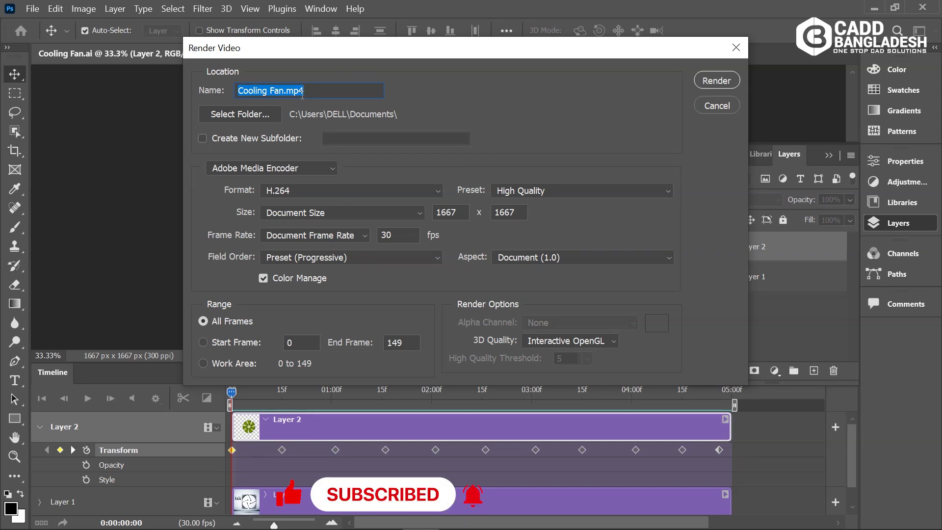
click(271, 117)
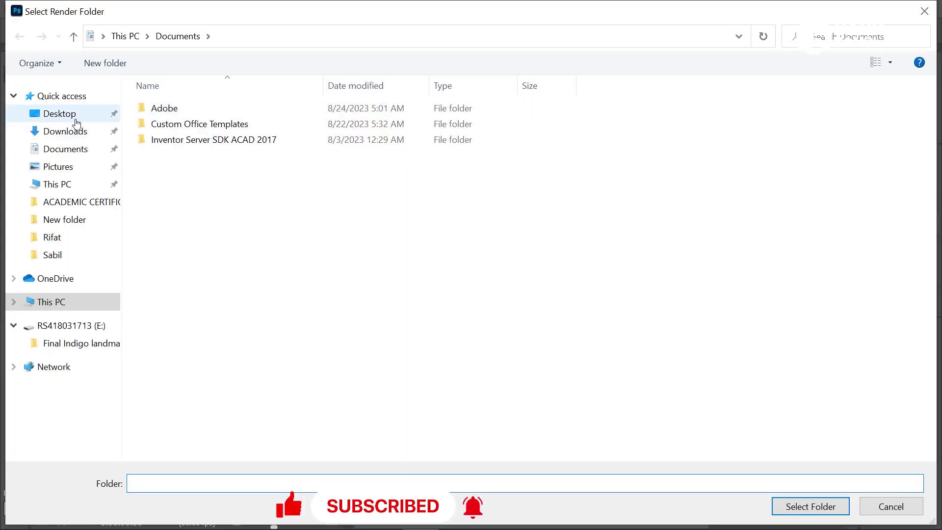
click(72, 118)
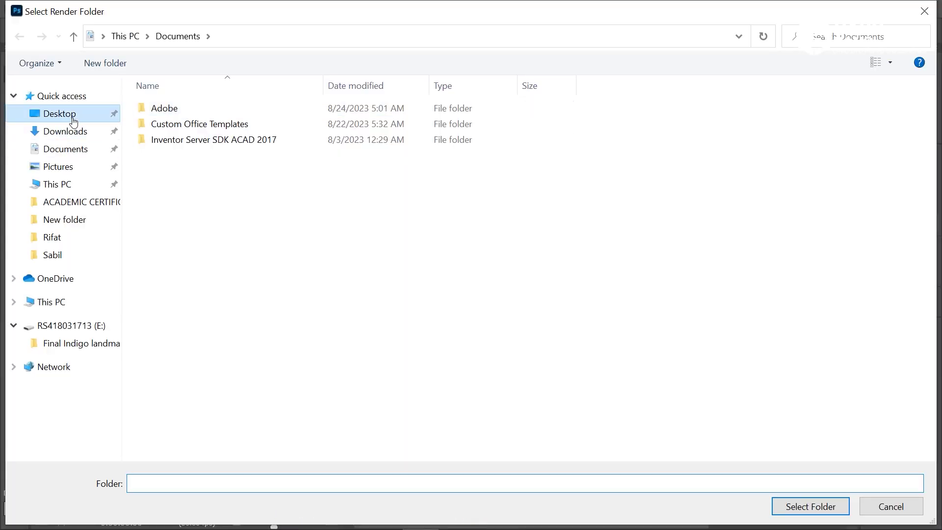
click(808, 507)
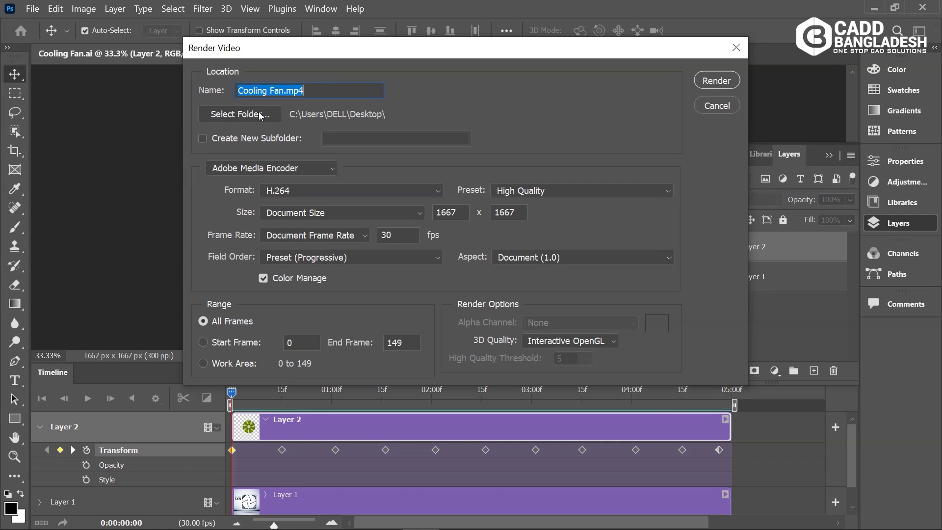
Step: Keep the High Quality preset and render all frames as the H.264 video Cooling Fan.mp4
click(543, 191)
click(441, 75)
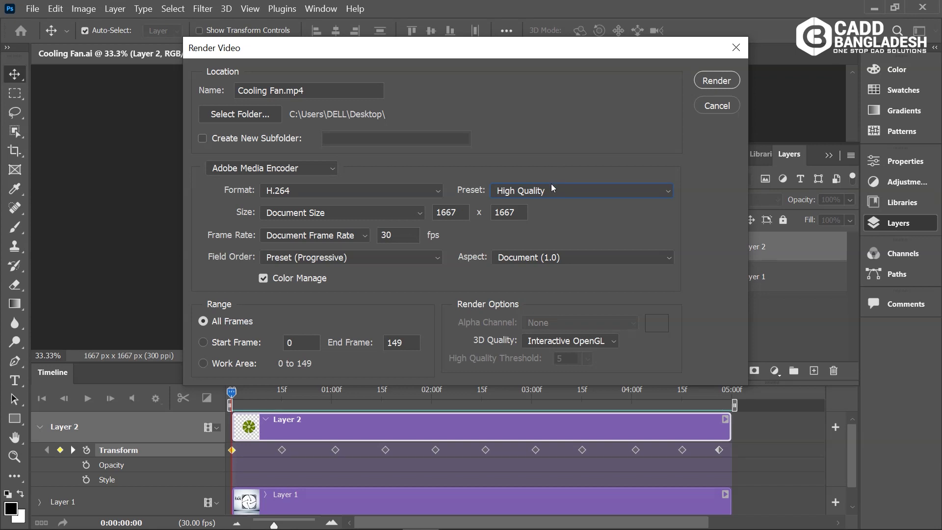
click(731, 85)
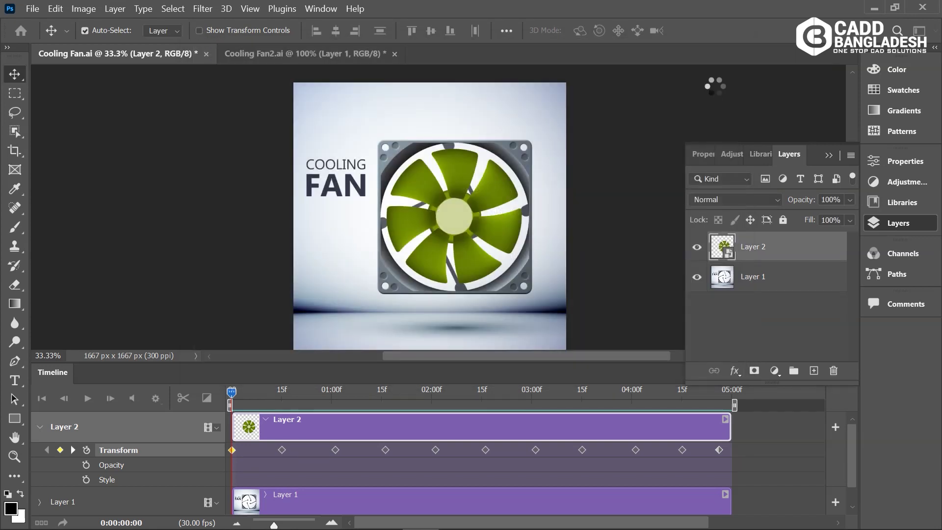